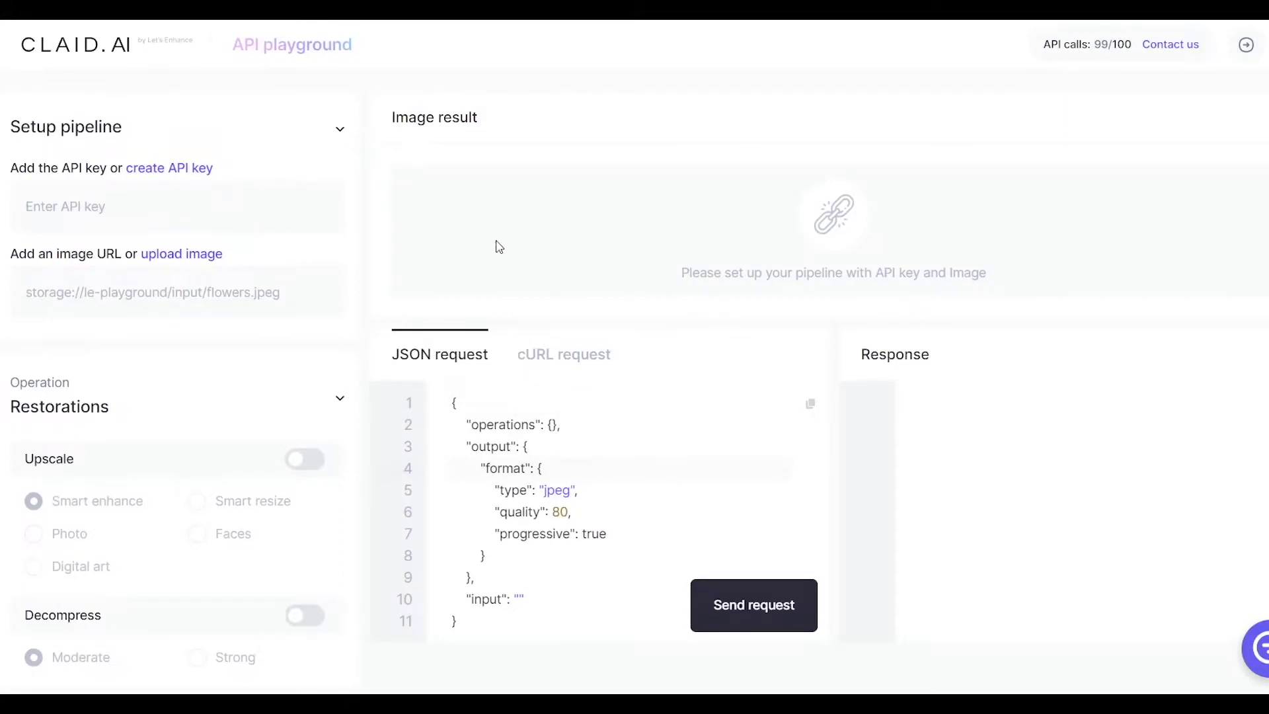
# Scroll the settings panel, then open the Create API key form under Setup pipeline
pyautogui.scroll(-15, 156, 425)
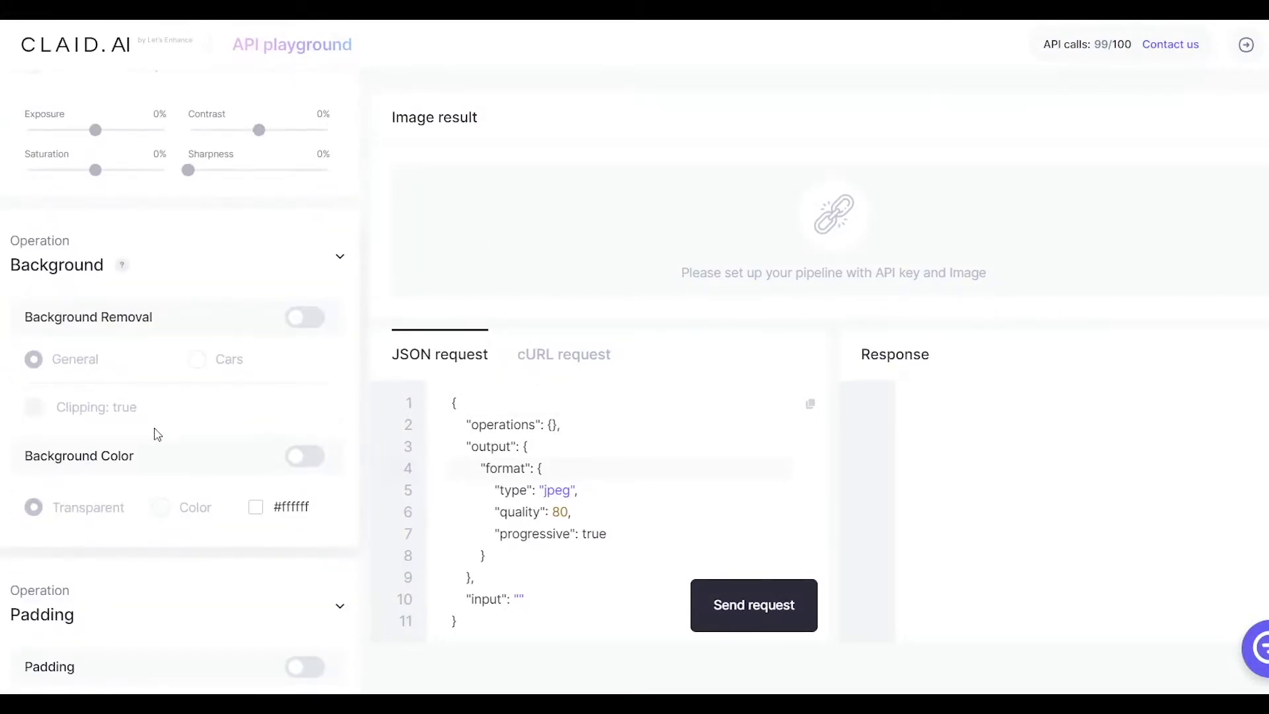
pyautogui.scroll(-7, 165, 423)
pyautogui.scroll(11, 225, 390)
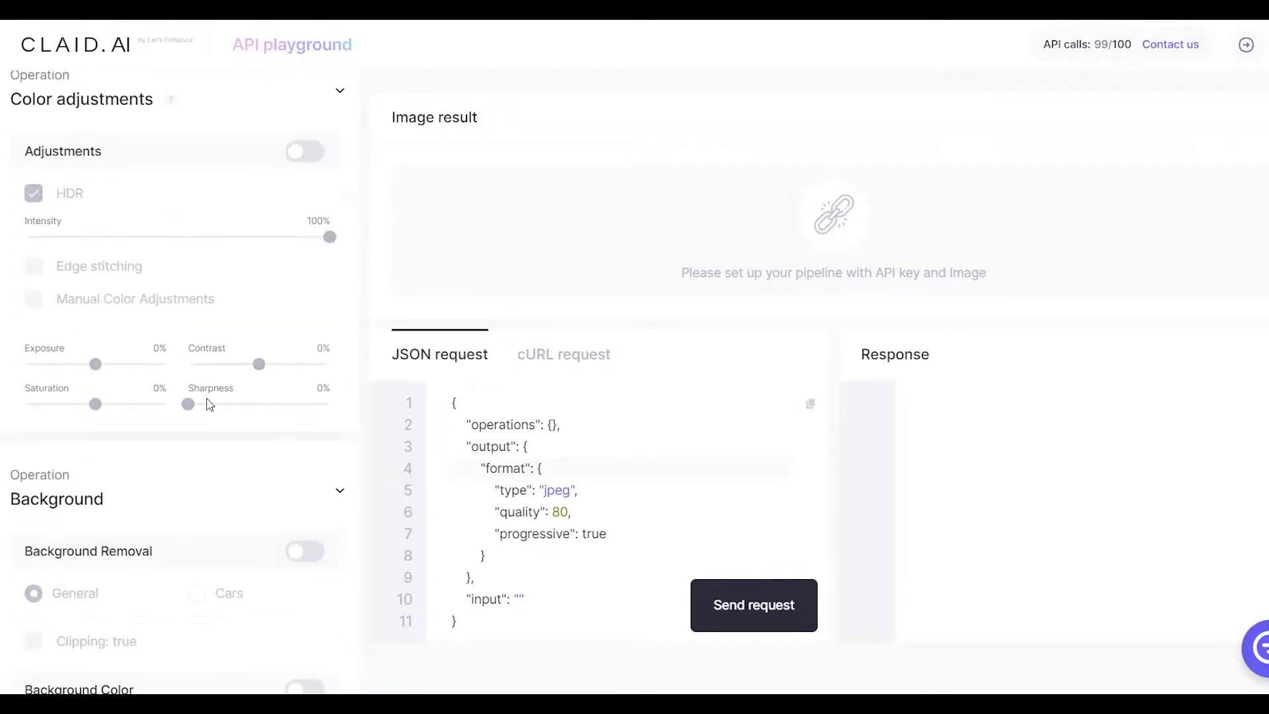
pyautogui.scroll(10, 206, 397)
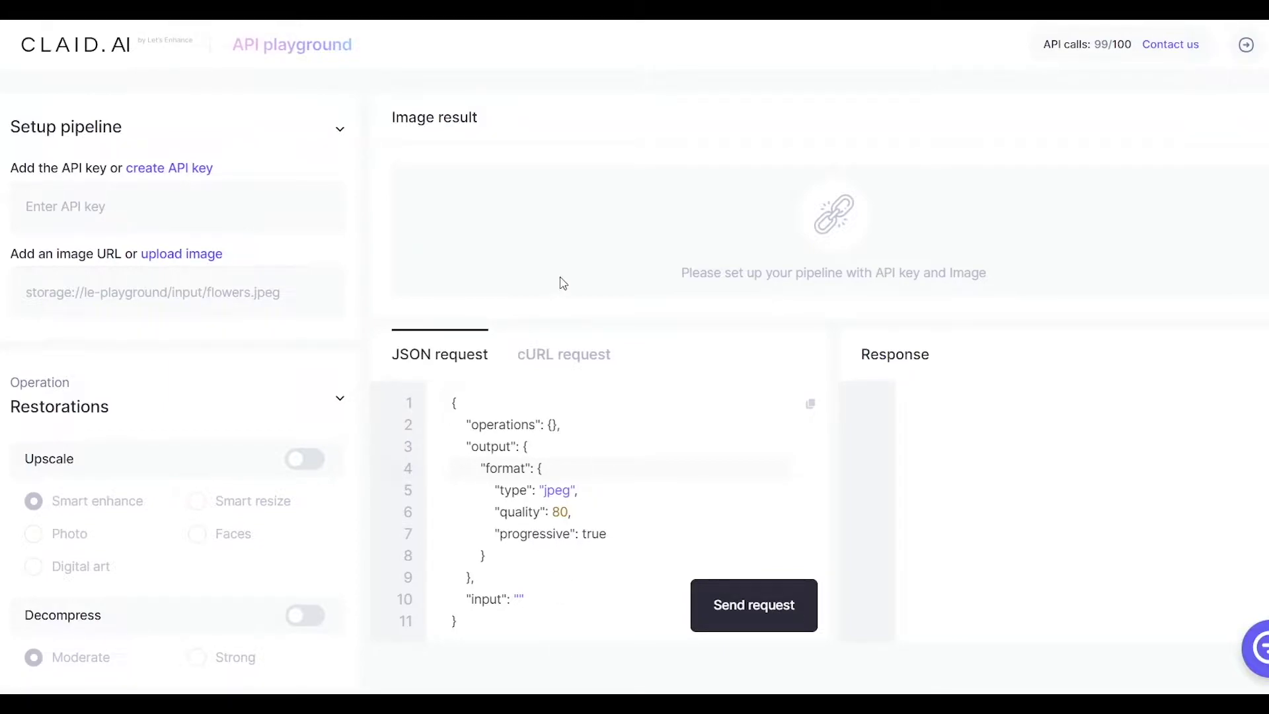
pyautogui.click(176, 170)
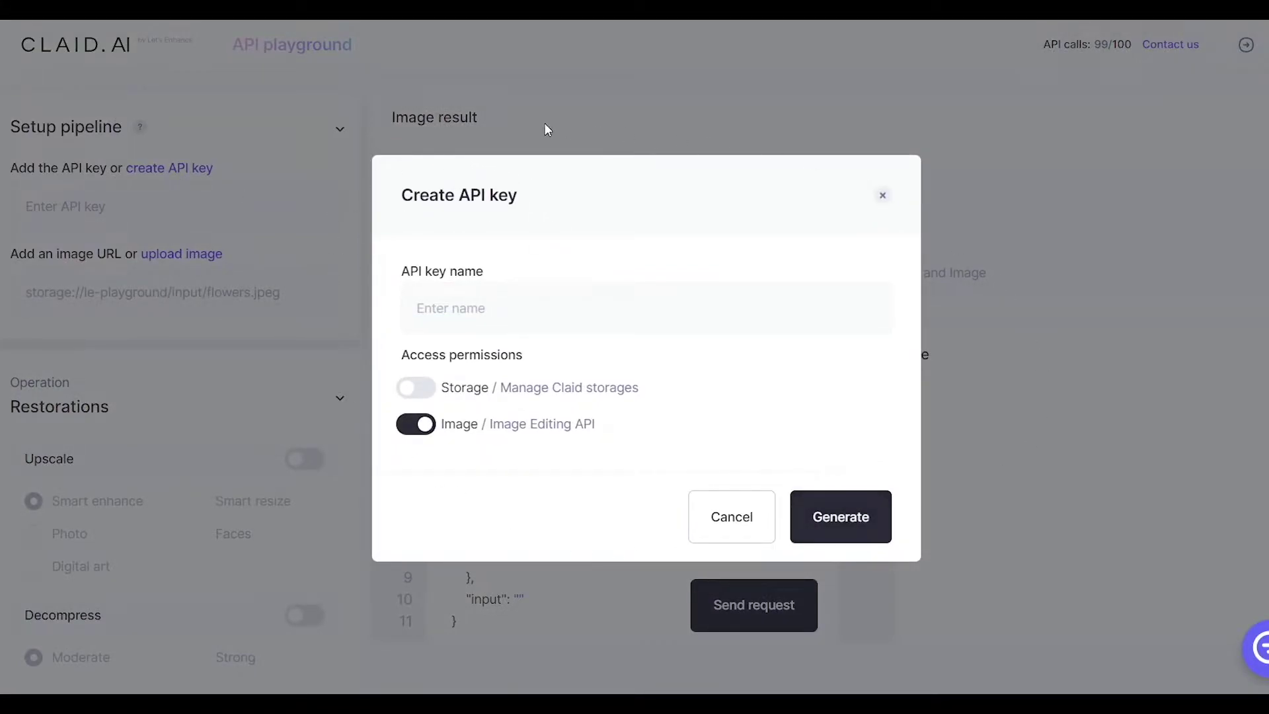
# Fill in the new key's name using the suggested entry
pyautogui.click(467, 315)
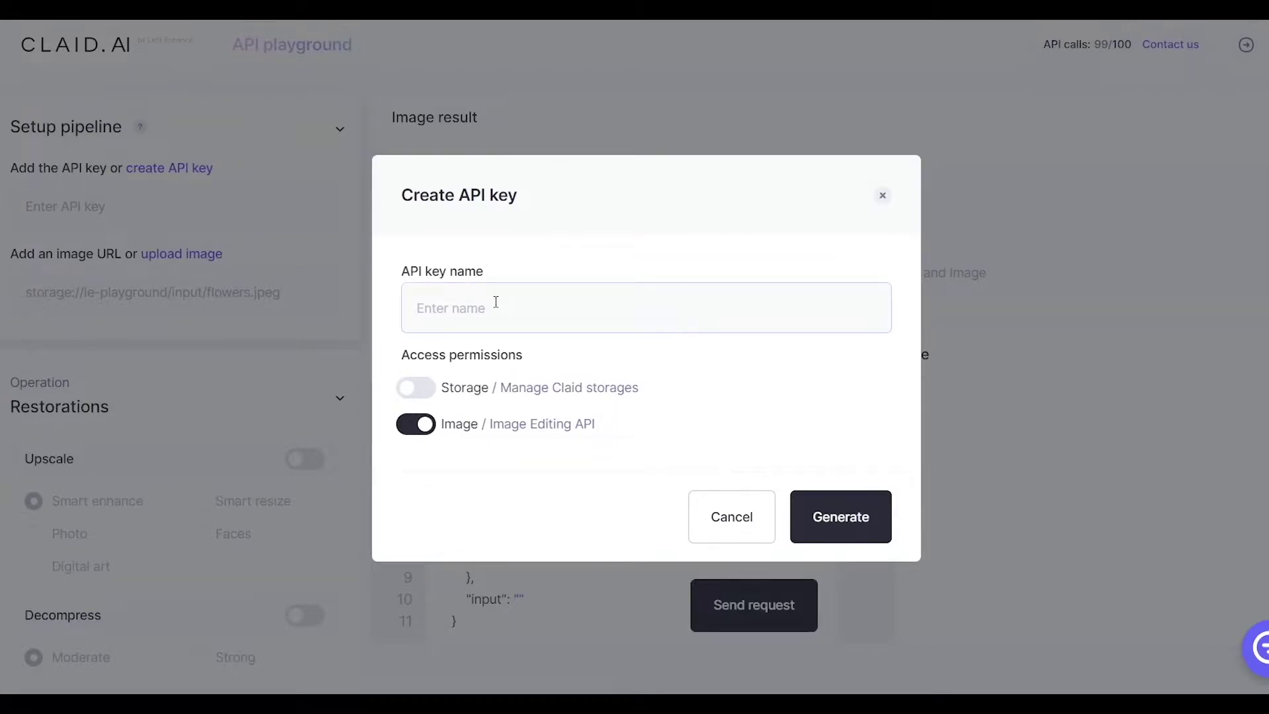
pyautogui.write('Earl')
pyautogui.click(464, 354)
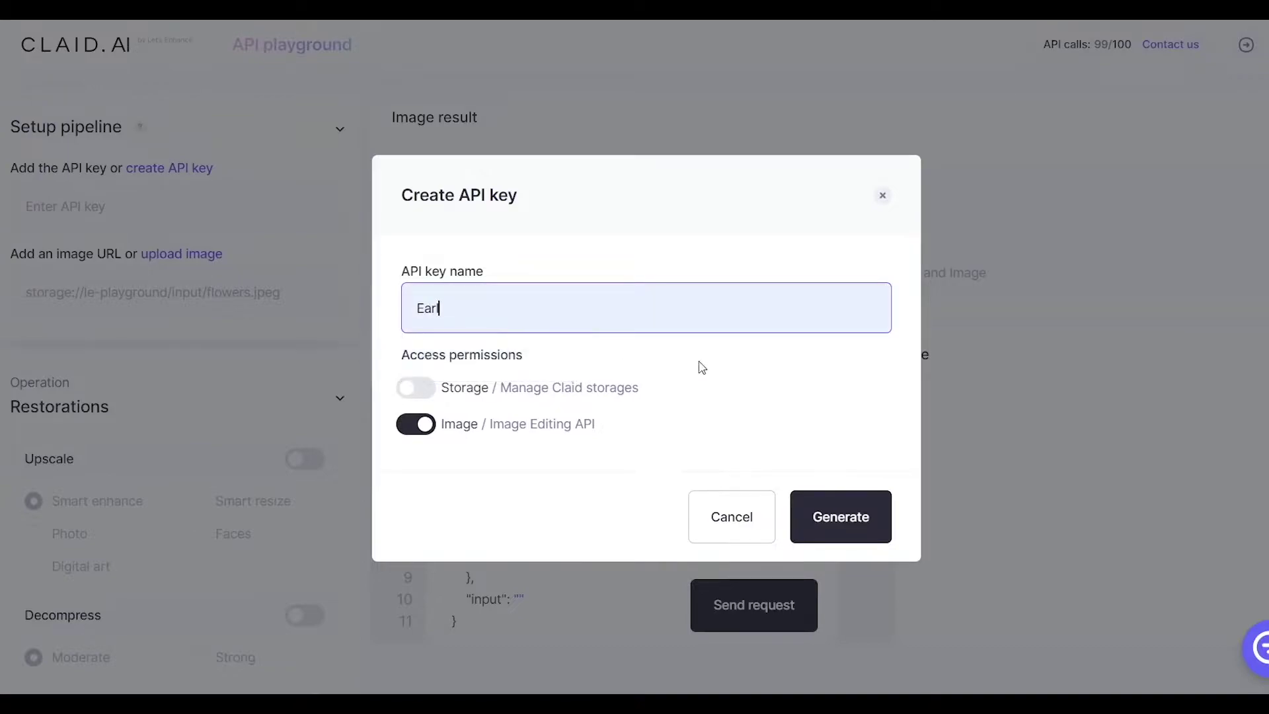
pyautogui.click(392, 354)
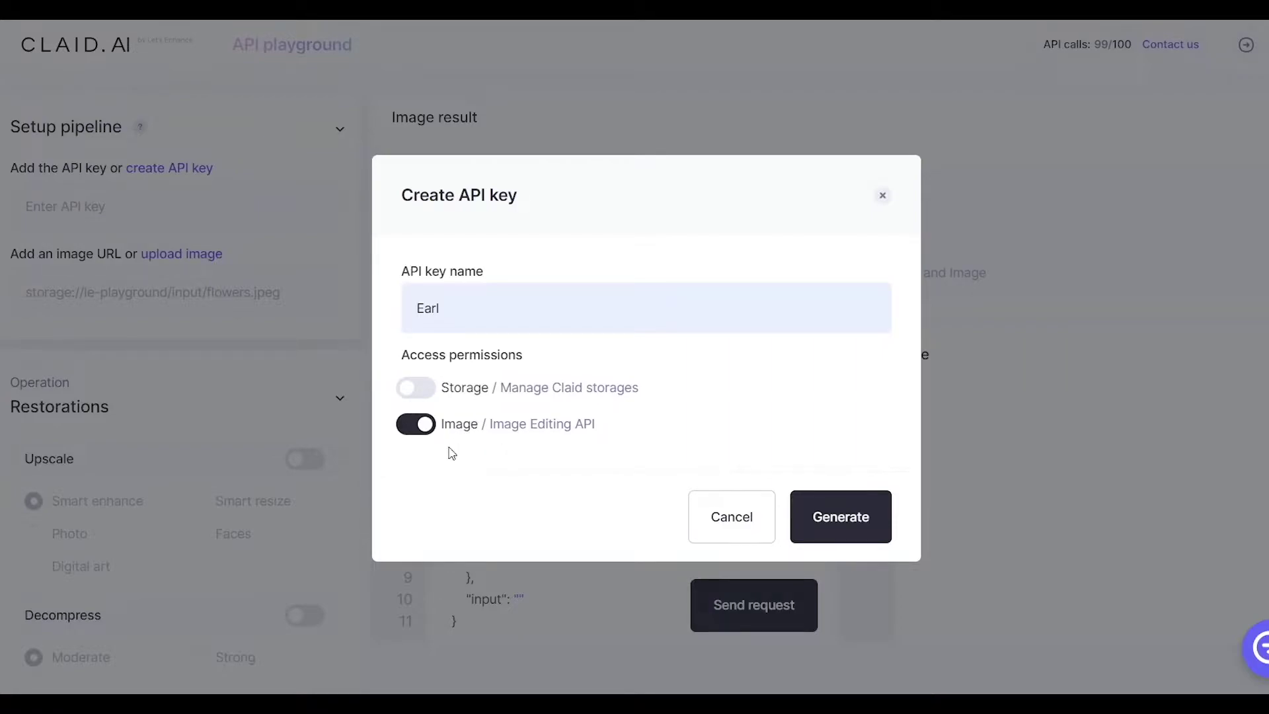
# Generate the key with Image Editing API access enabled, after dismissing the missing-scope error
pyautogui.click(419, 425)
pyautogui.click(419, 425)
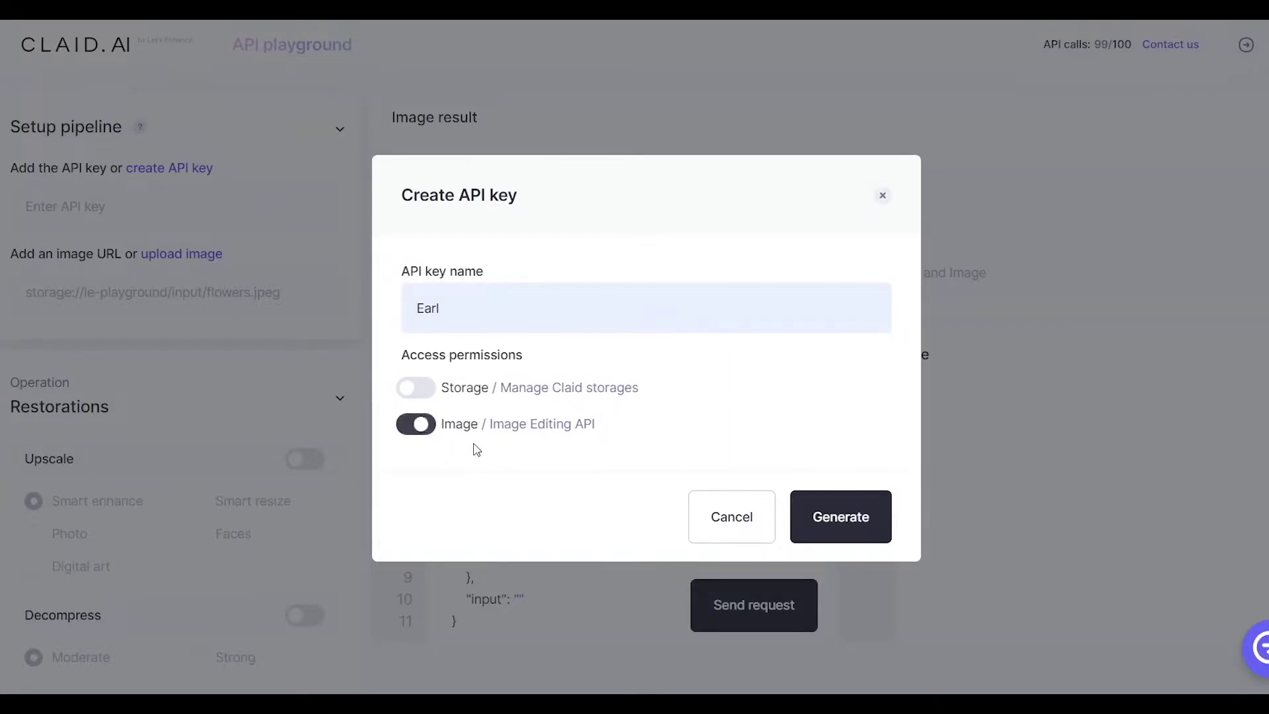
pyautogui.click(408, 429)
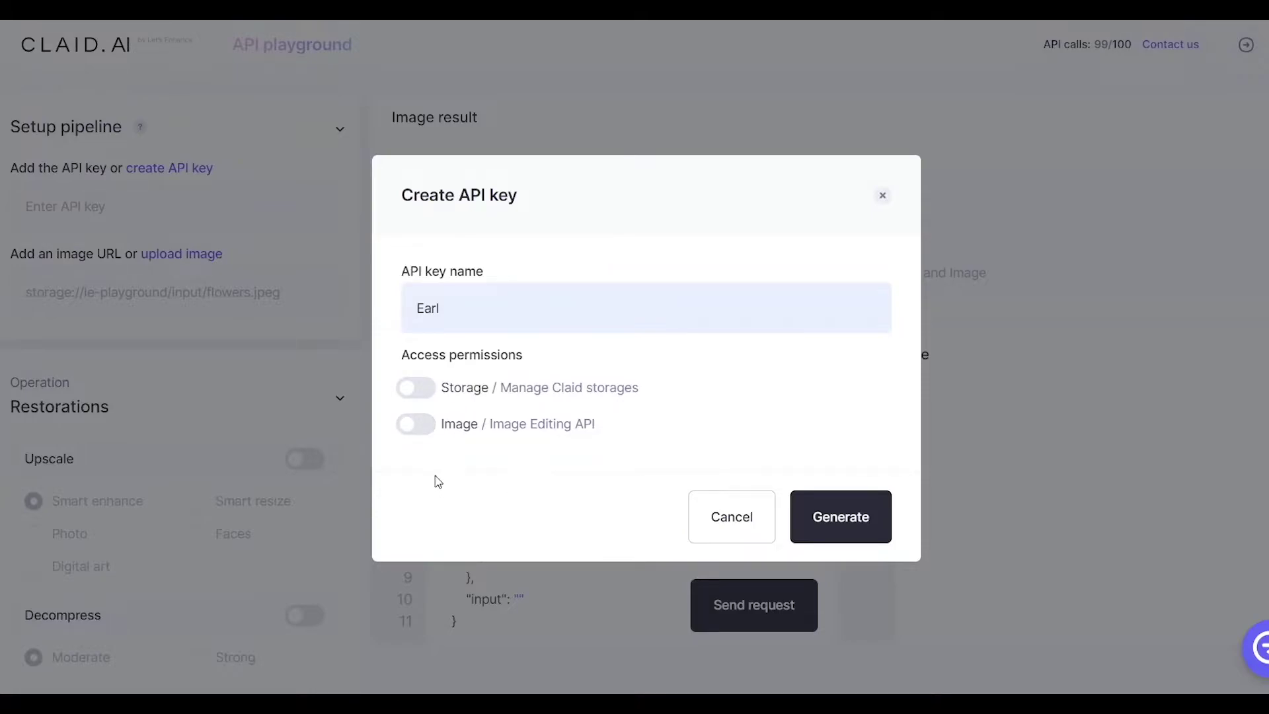
pyautogui.click(841, 529)
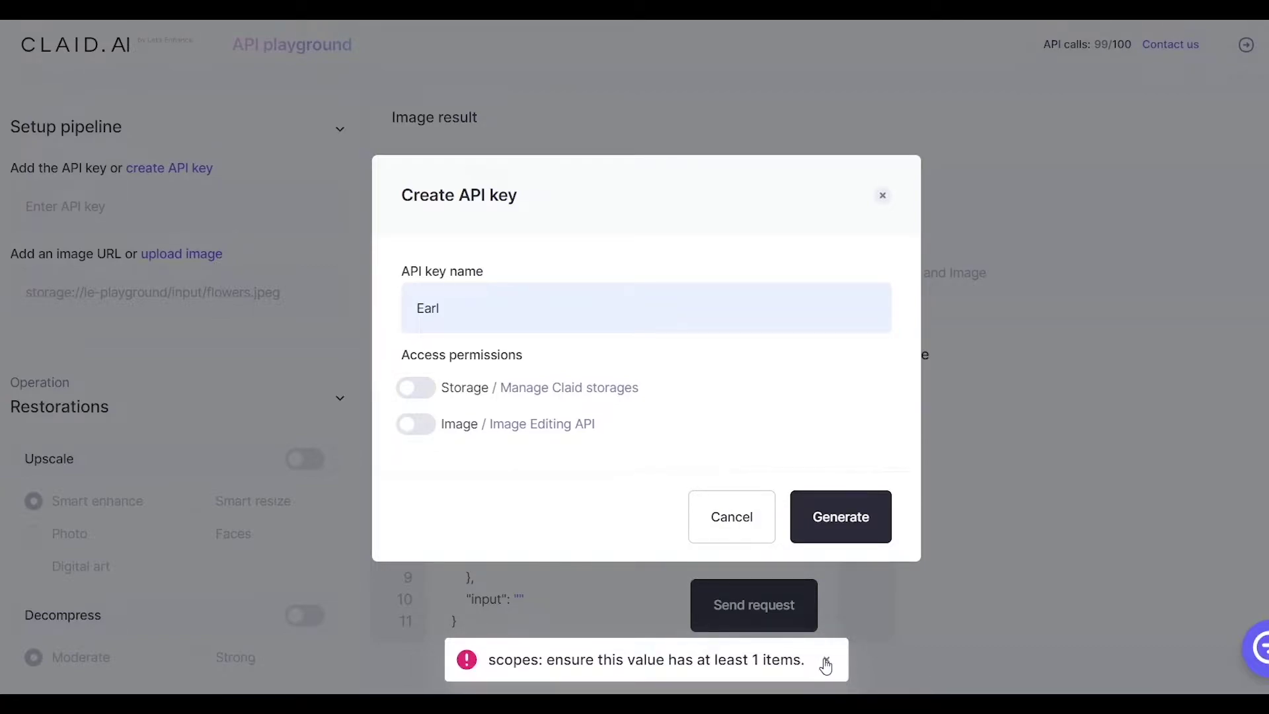
pyautogui.click(826, 661)
pyautogui.click(426, 425)
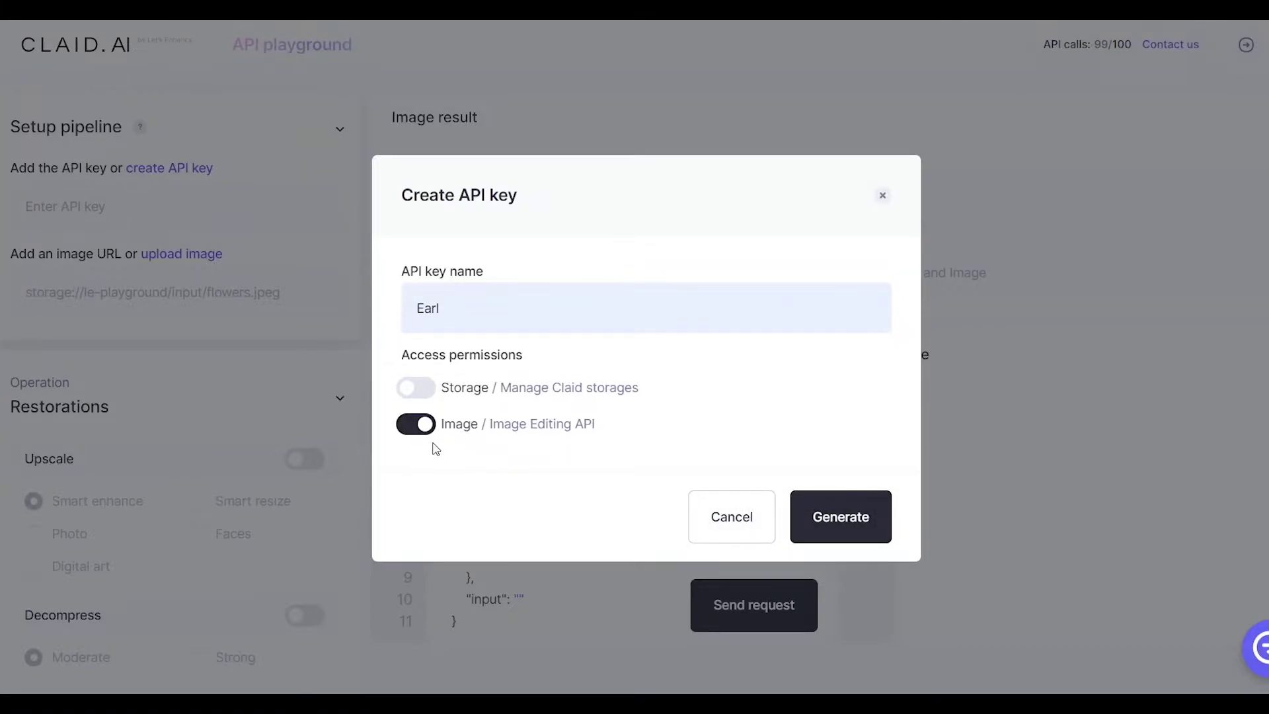
pyautogui.click(826, 518)
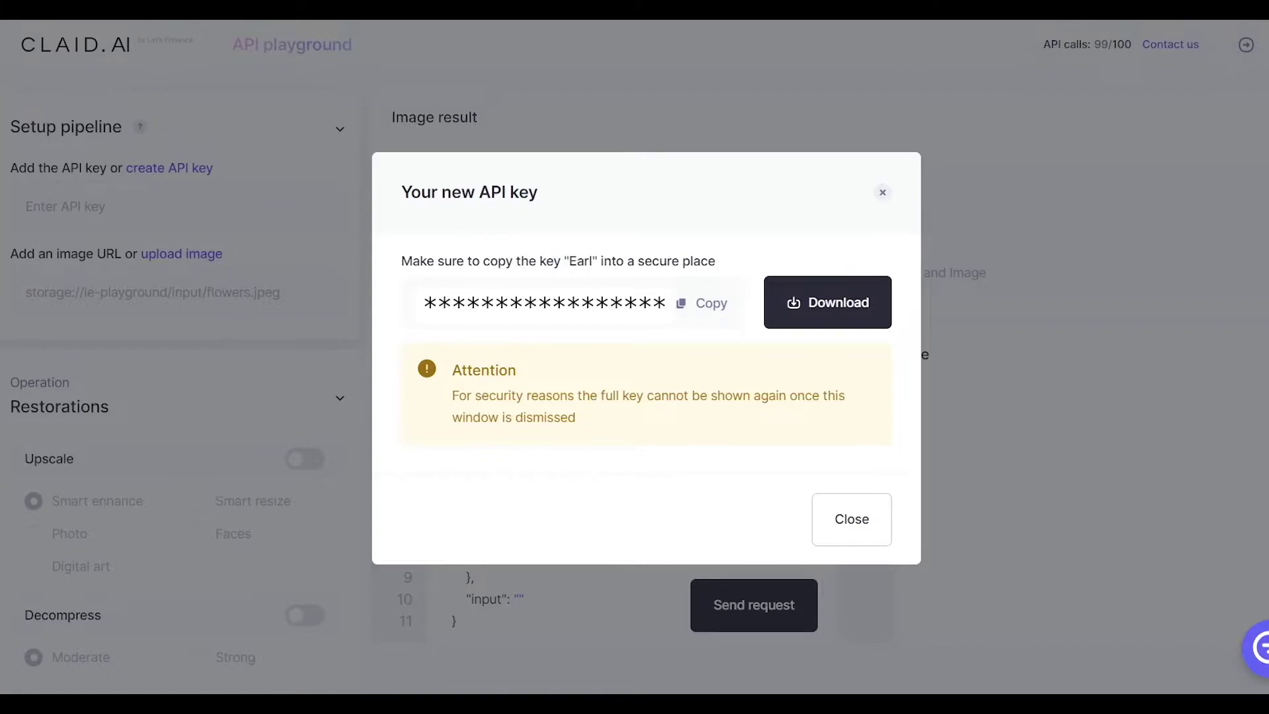
# Copy the masked key, close the 'Your new API key' dialog, and select the pipeline's API key field
pyautogui.click(711, 311)
pyautogui.click(703, 303)
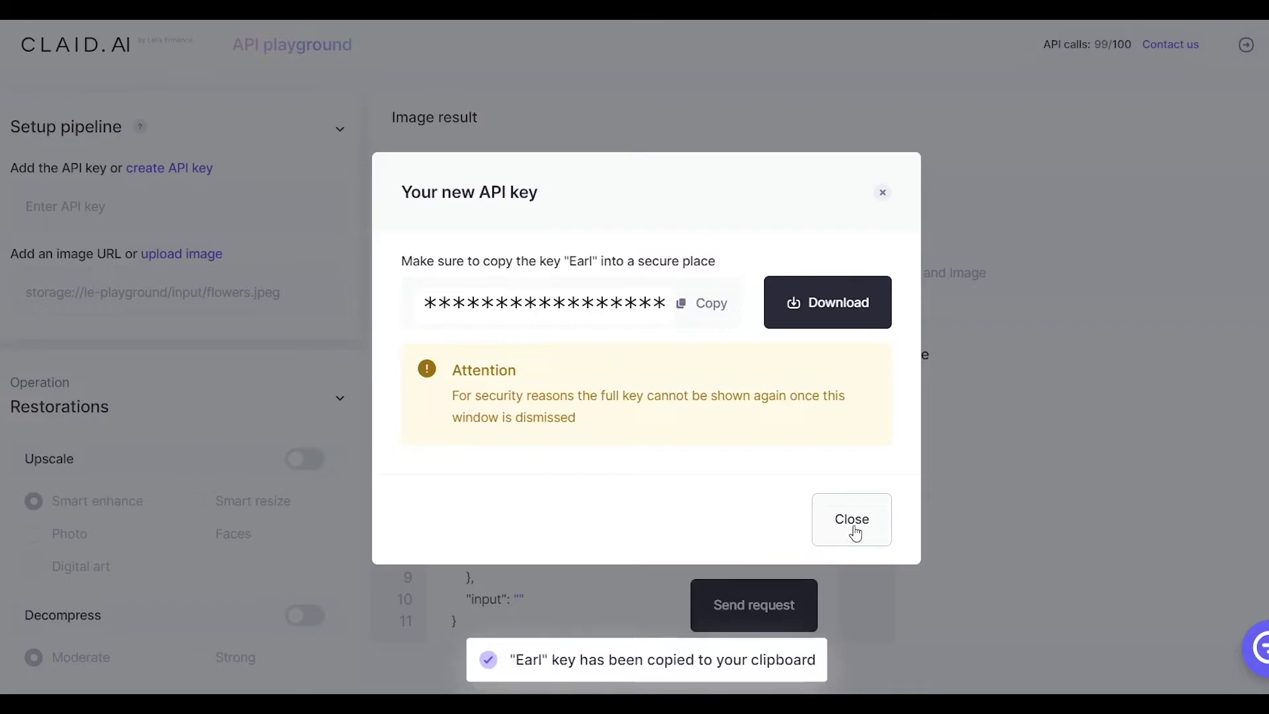
pyautogui.click(848, 518)
pyautogui.click(150, 213)
# Paste the key into the API key field and upload testimage.jpg from Downloaded as the input
pyautogui.hotkey('ctrl', 'v')
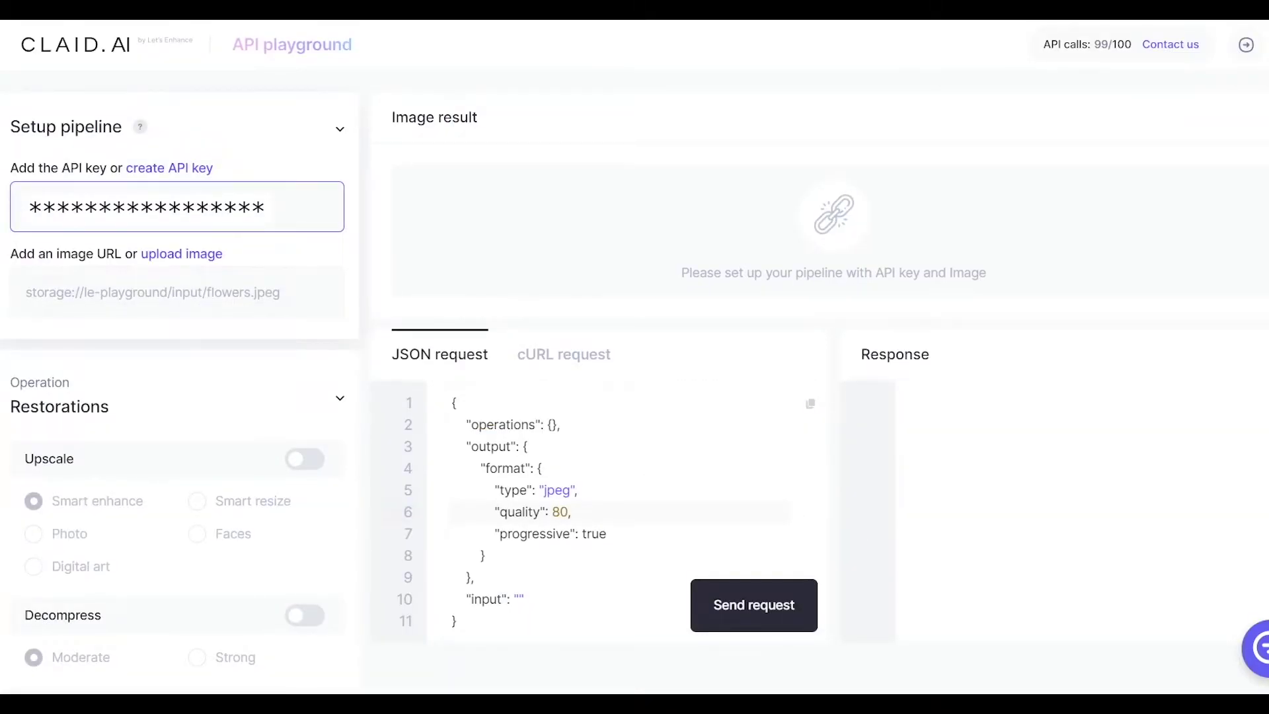
pyautogui.click(394, 236)
pyautogui.click(245, 284)
pyautogui.click(408, 238)
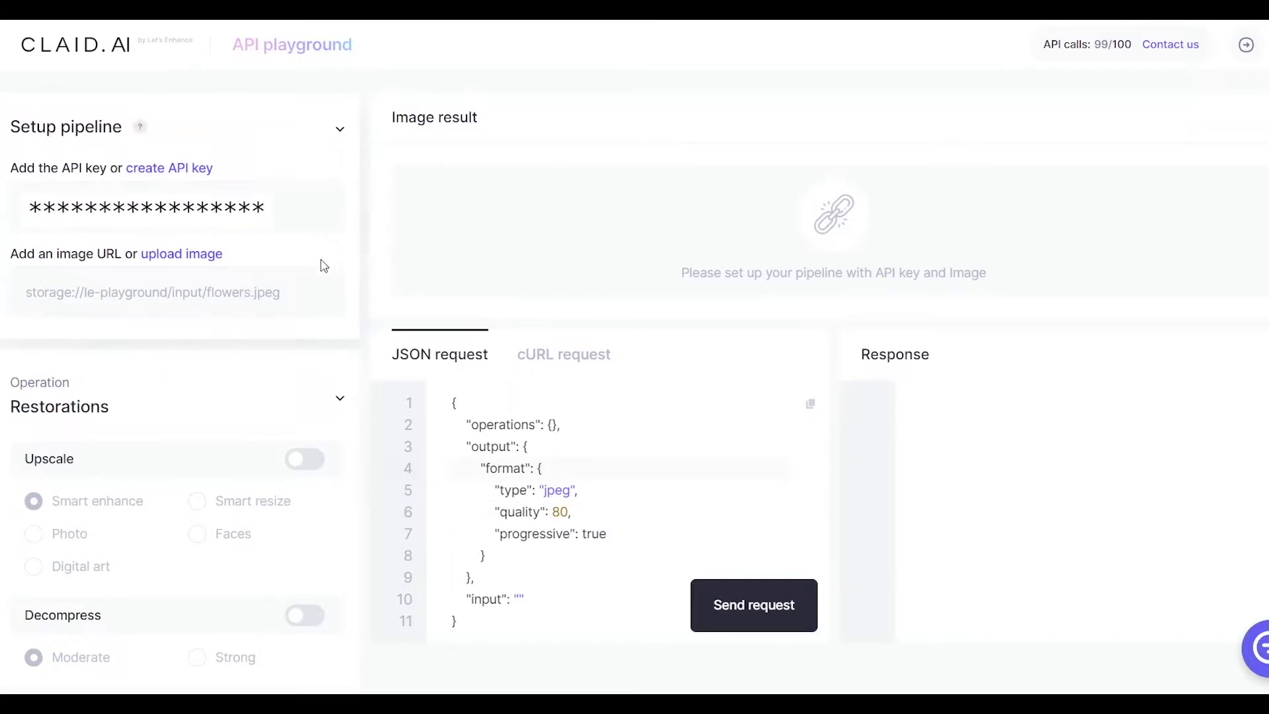
pyautogui.click(201, 256)
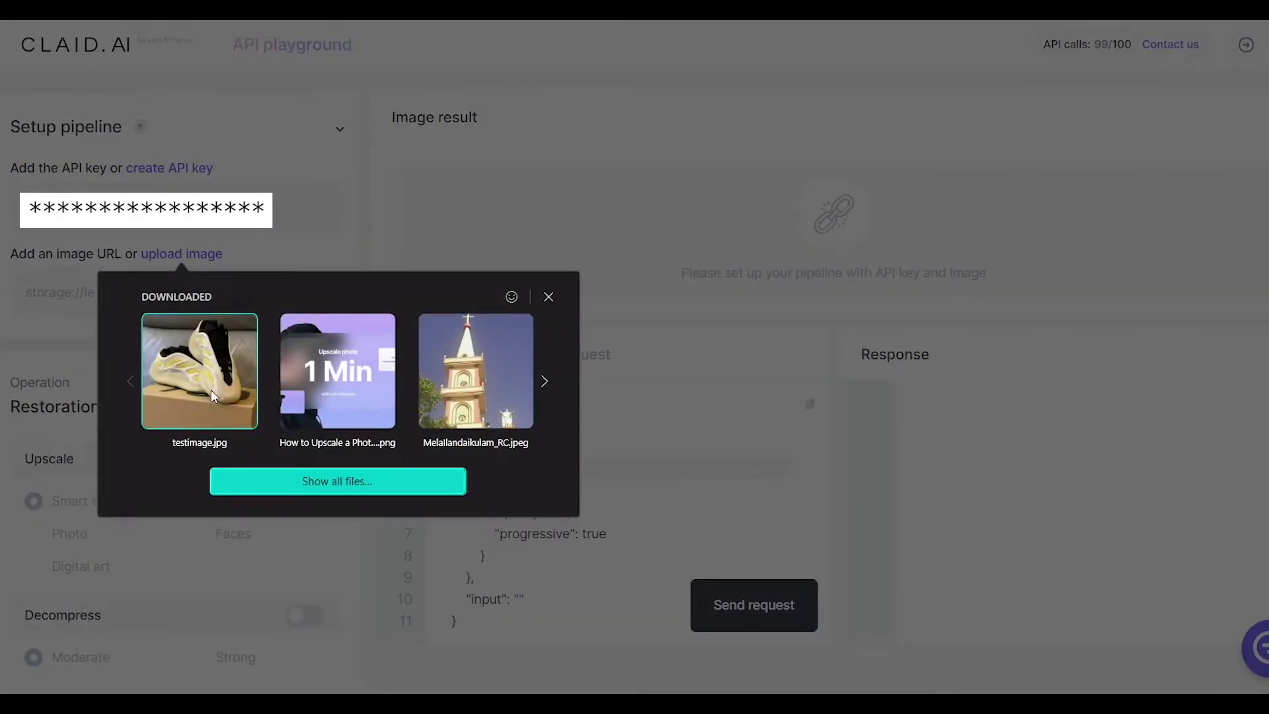
pyautogui.click(212, 390)
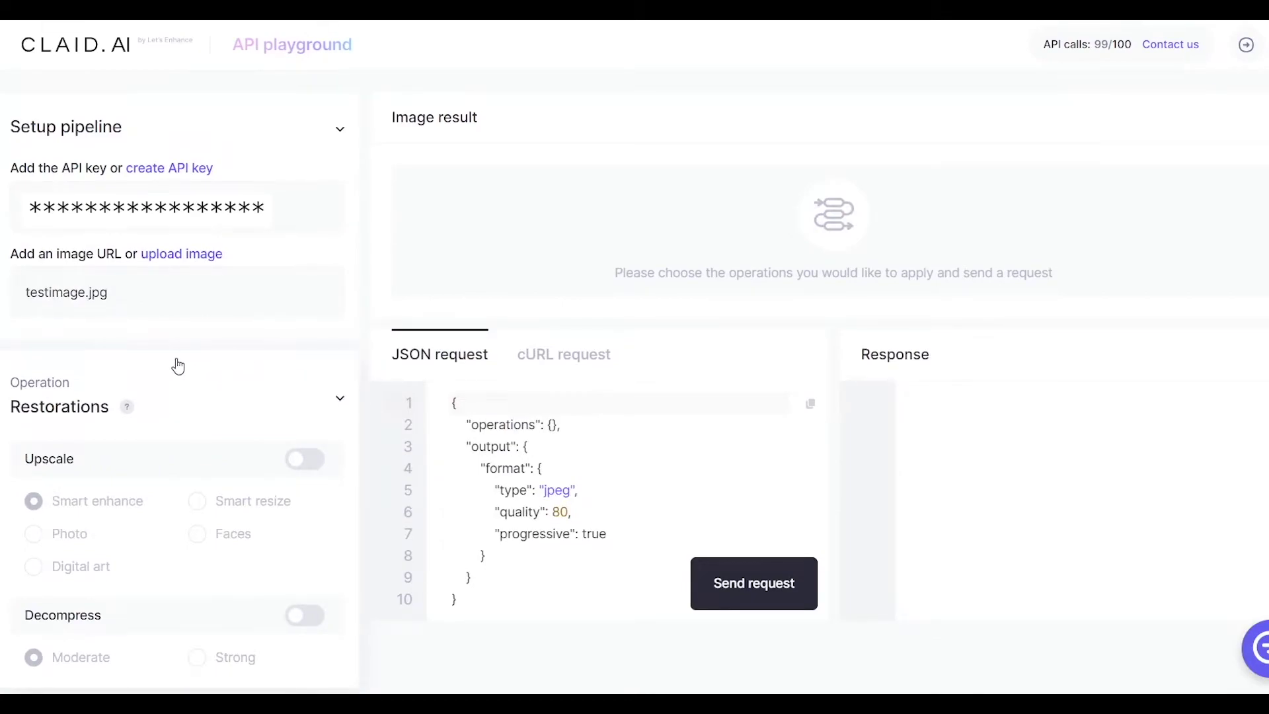
pyautogui.scroll(-1, 185, 366)
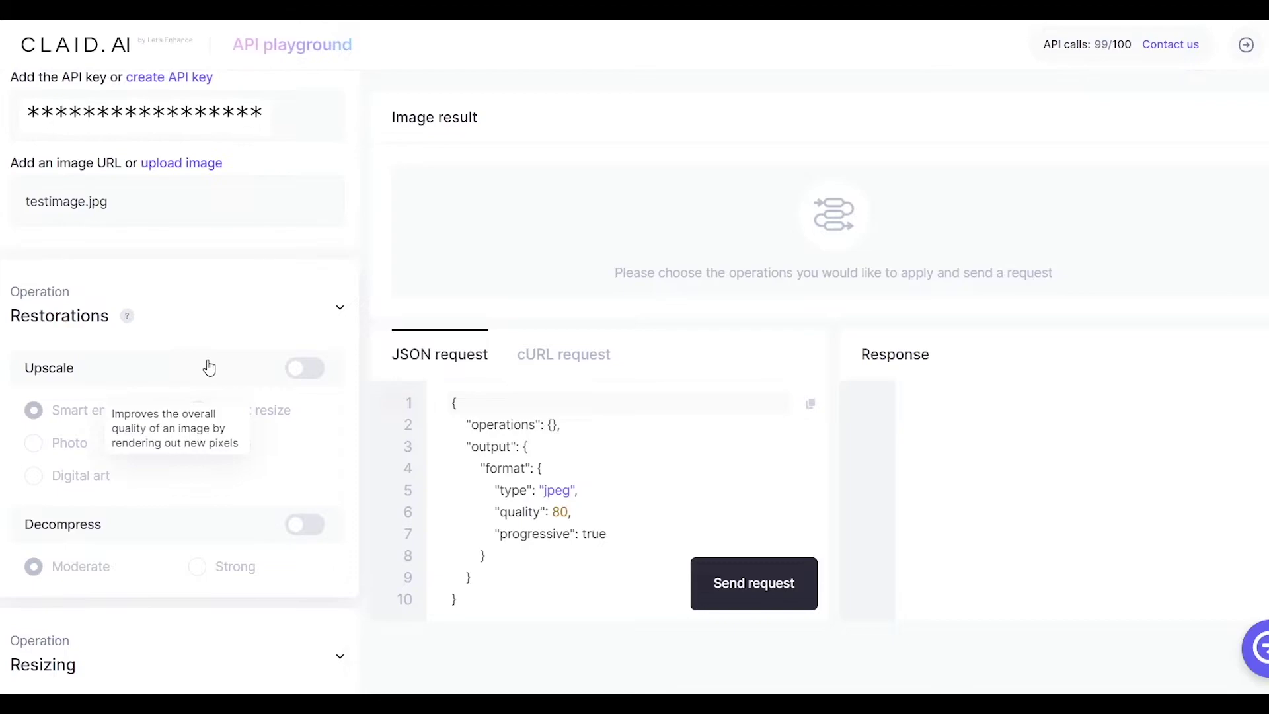
pyautogui.scroll(-4, 192, 343)
pyautogui.scroll(2, 195, 323)
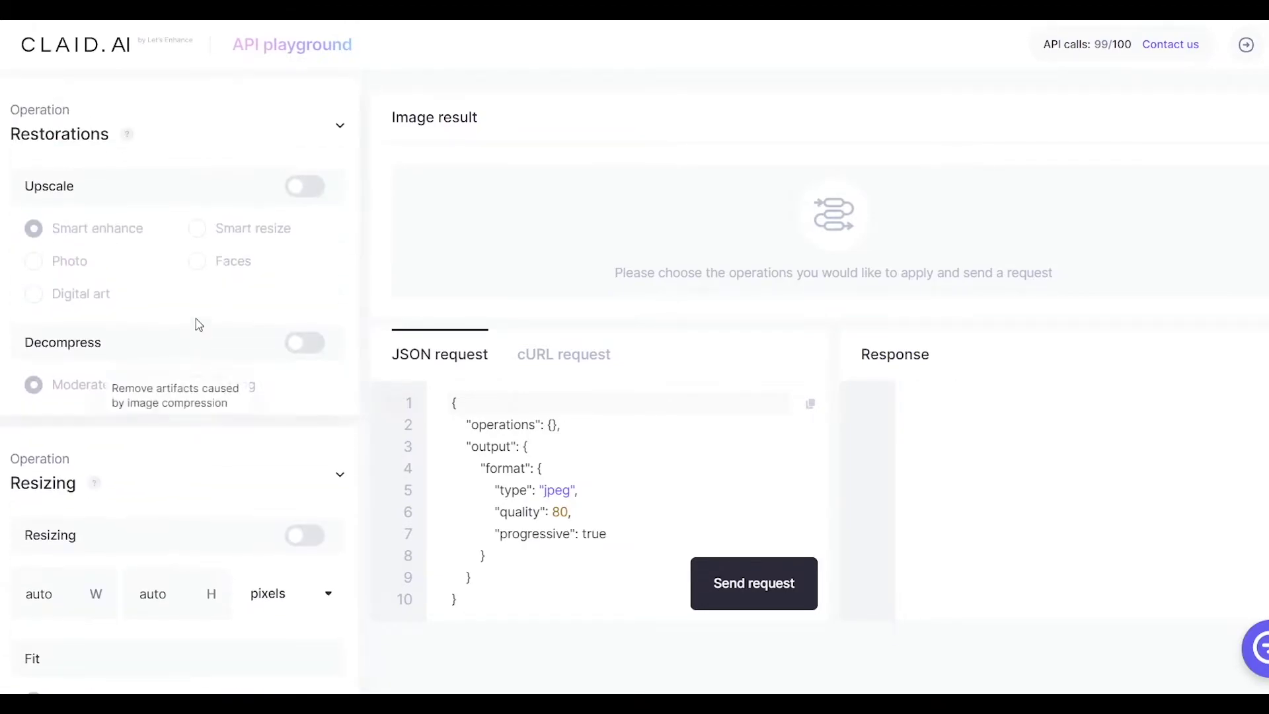
pyautogui.scroll(-5, 142, 146)
pyautogui.scroll(4, 147, 149)
pyautogui.scroll(2, 152, 252)
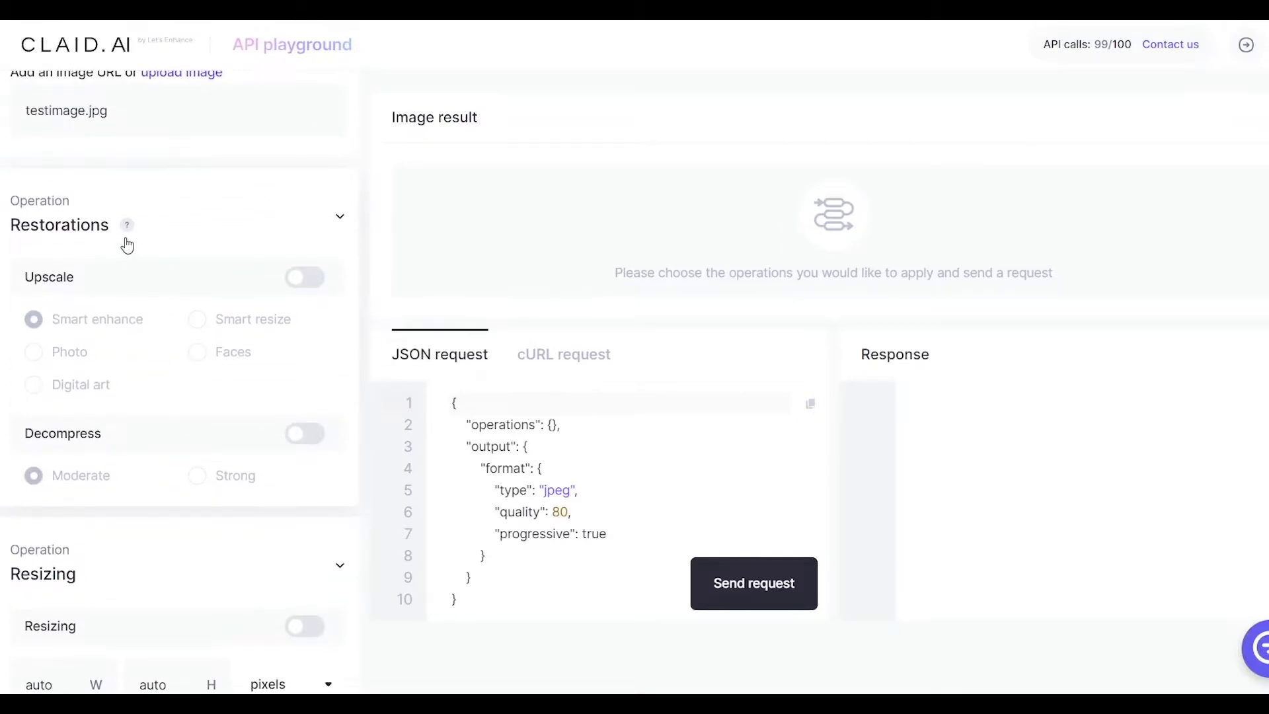
pyautogui.scroll(-6, 119, 265)
pyautogui.scroll(-10, 116, 290)
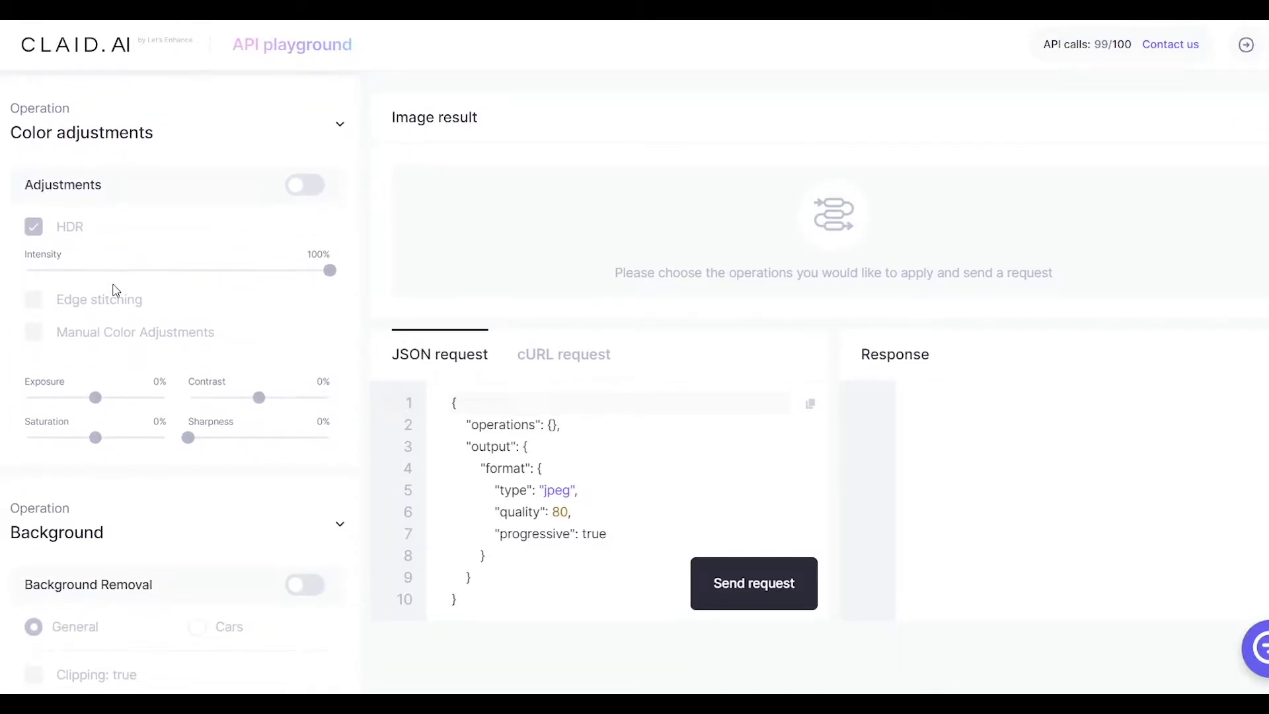
pyautogui.scroll(-5, 150, 368)
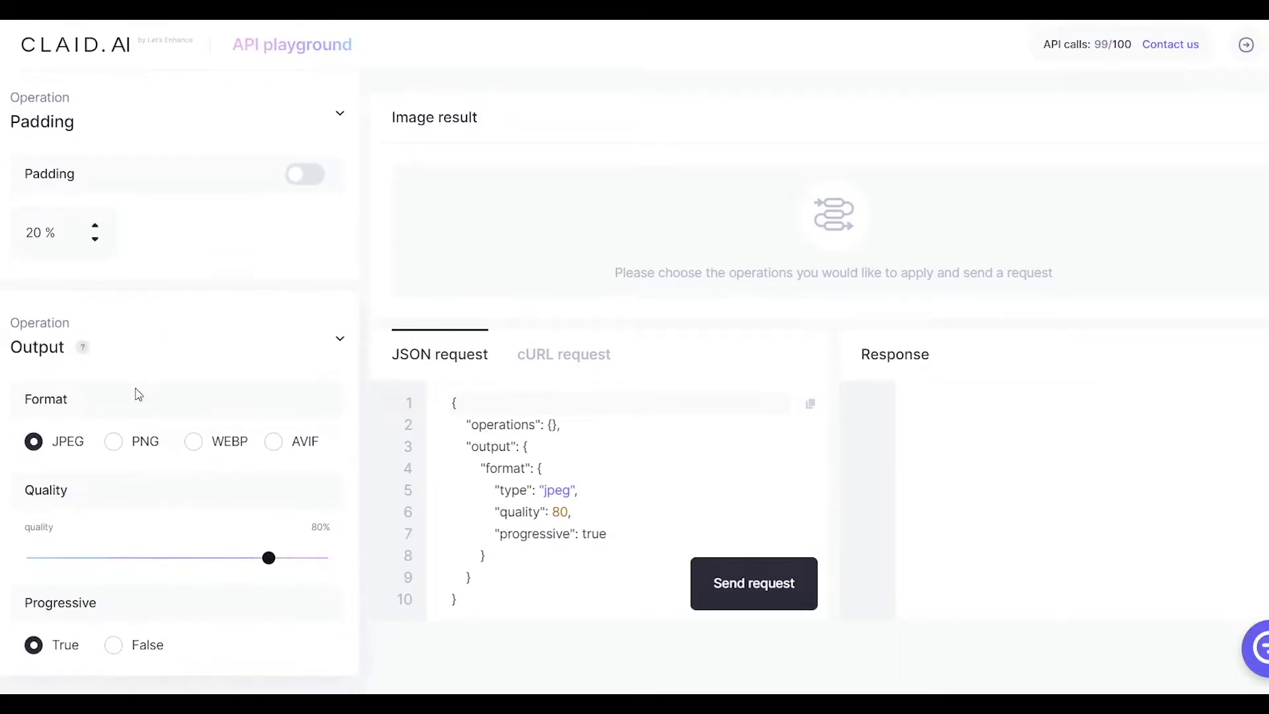
pyautogui.scroll(10, 99, 366)
pyautogui.scroll(5, 105, 350)
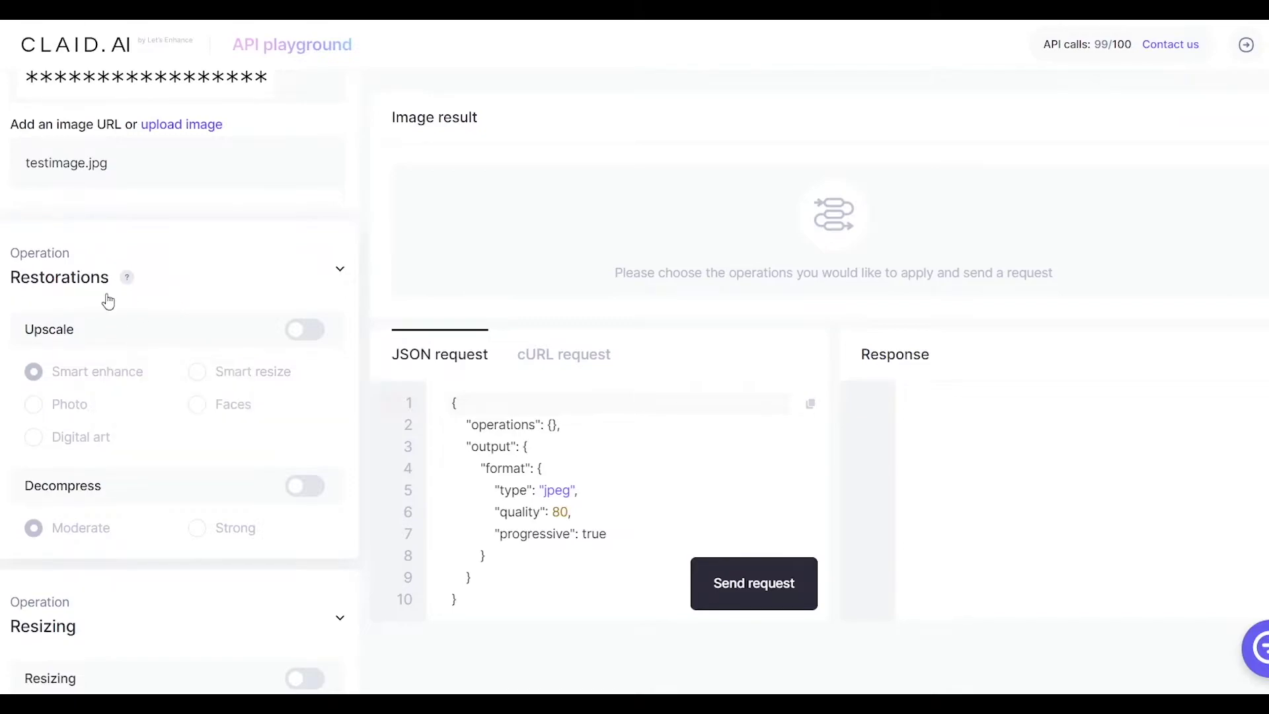
pyautogui.scroll(-4, 86, 364)
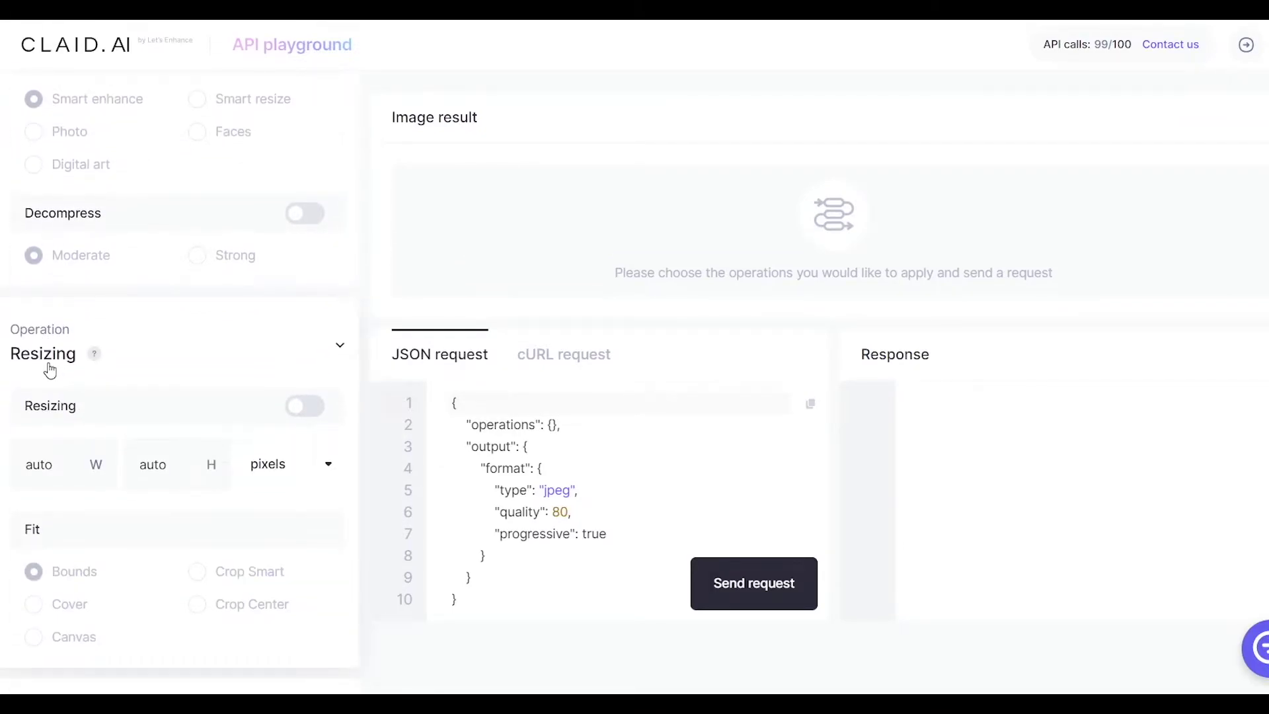
# Read the Resizing docs, viewing the Auto, Pixels and Percentage JSON examples and the Fit table
pyautogui.moveTo(100, 365)
pyautogui.click(94, 359)
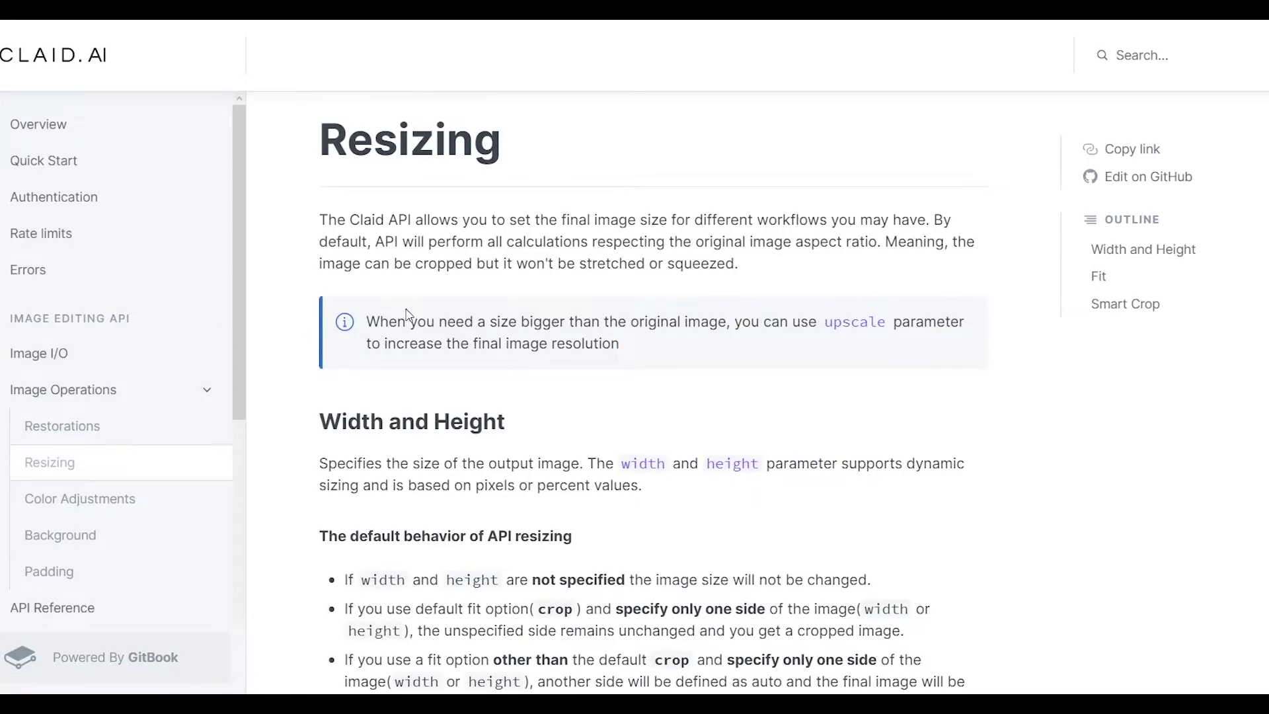
pyautogui.scroll(-8, 433, 324)
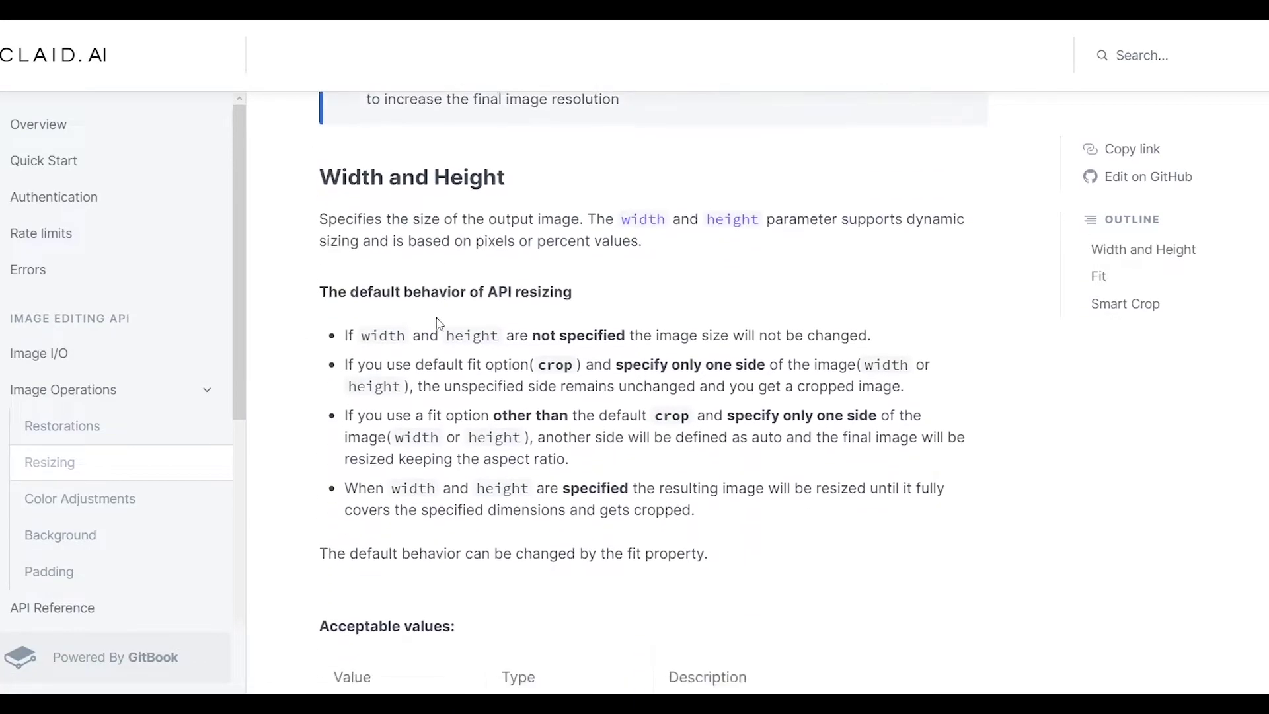
pyautogui.scroll(-10, 442, 317)
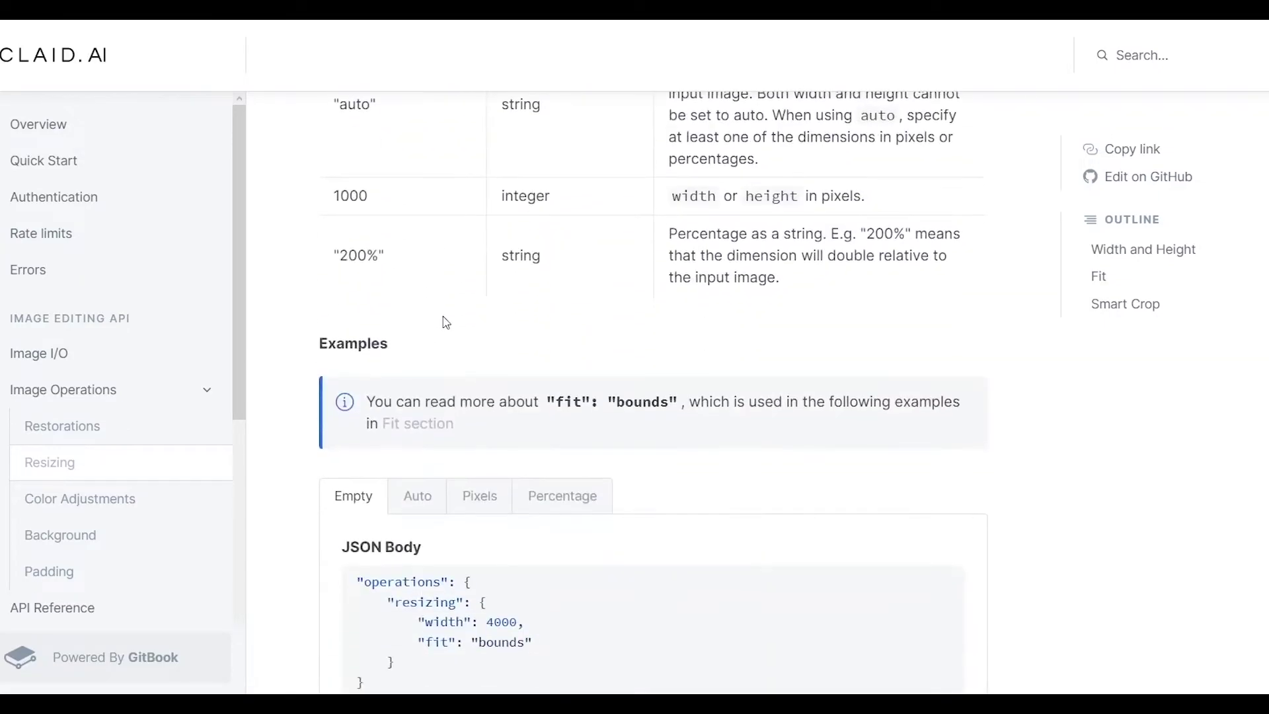
pyautogui.scroll(1, 447, 321)
pyautogui.click(419, 225)
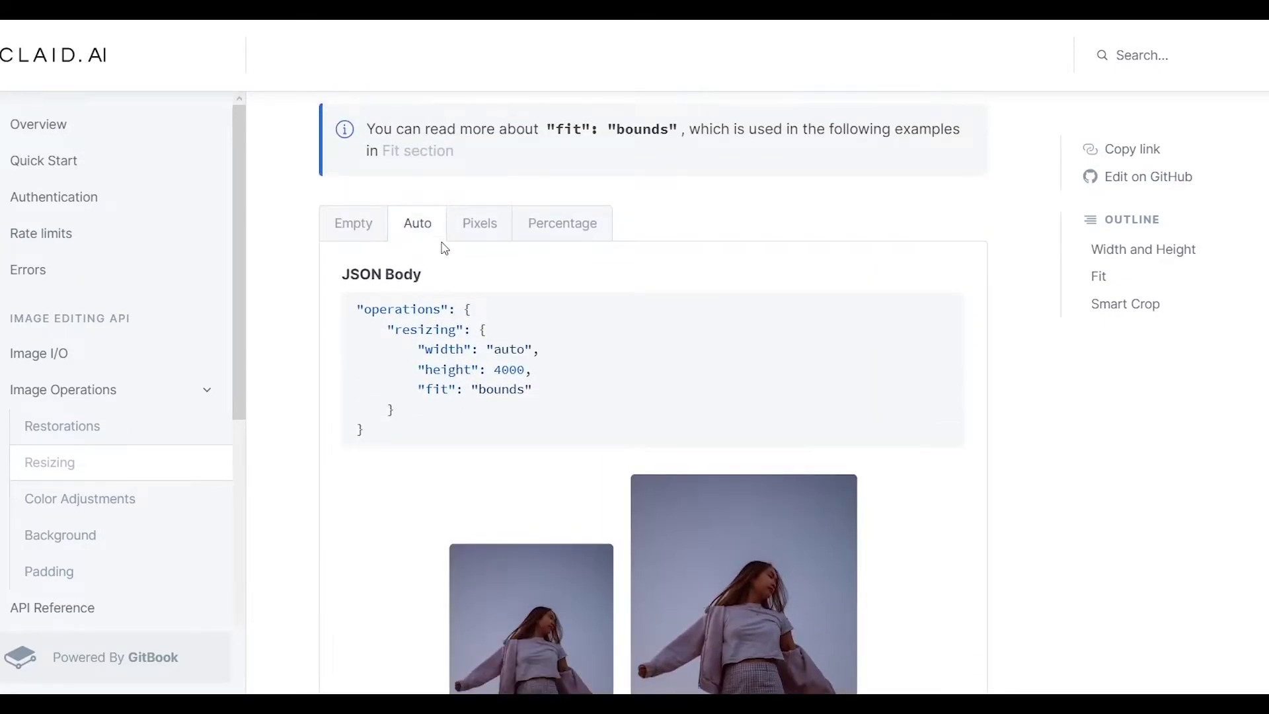
pyautogui.scroll(-2, 516, 272)
pyautogui.scroll(2, 461, 258)
pyautogui.click(470, 239)
pyautogui.click(568, 235)
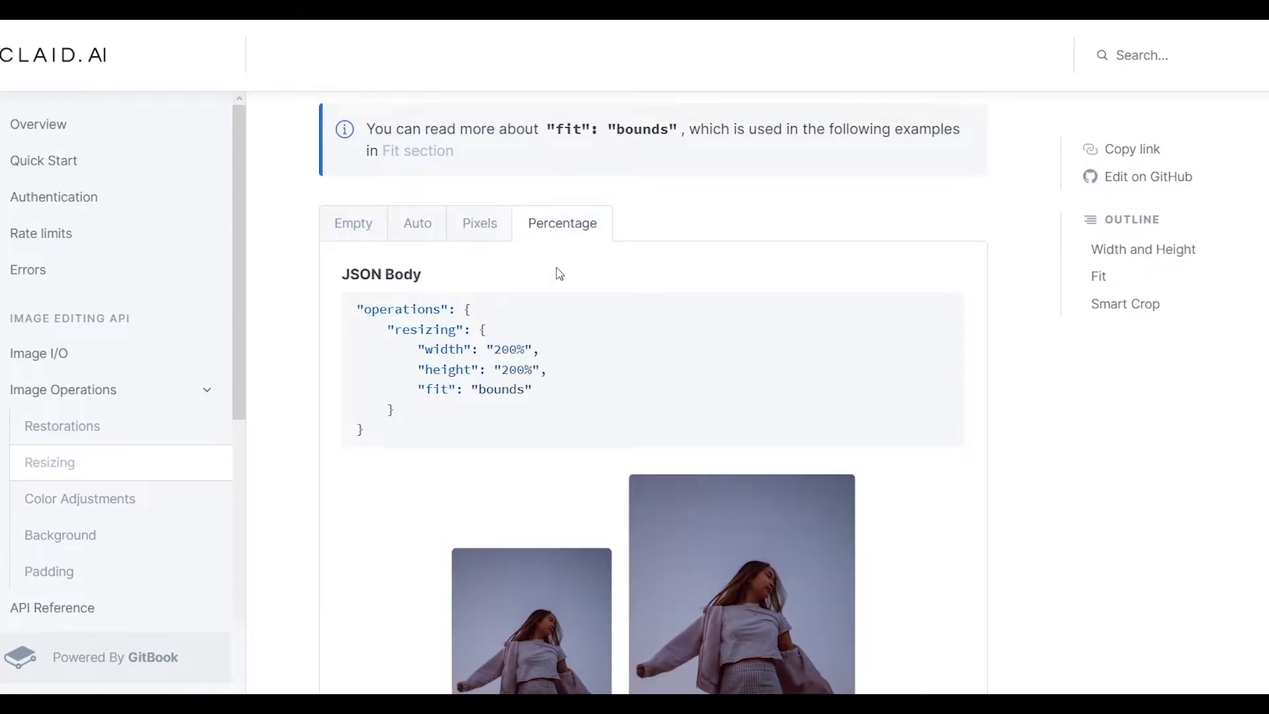
pyautogui.scroll(-12, 510, 314)
pyautogui.scroll(-4, 511, 308)
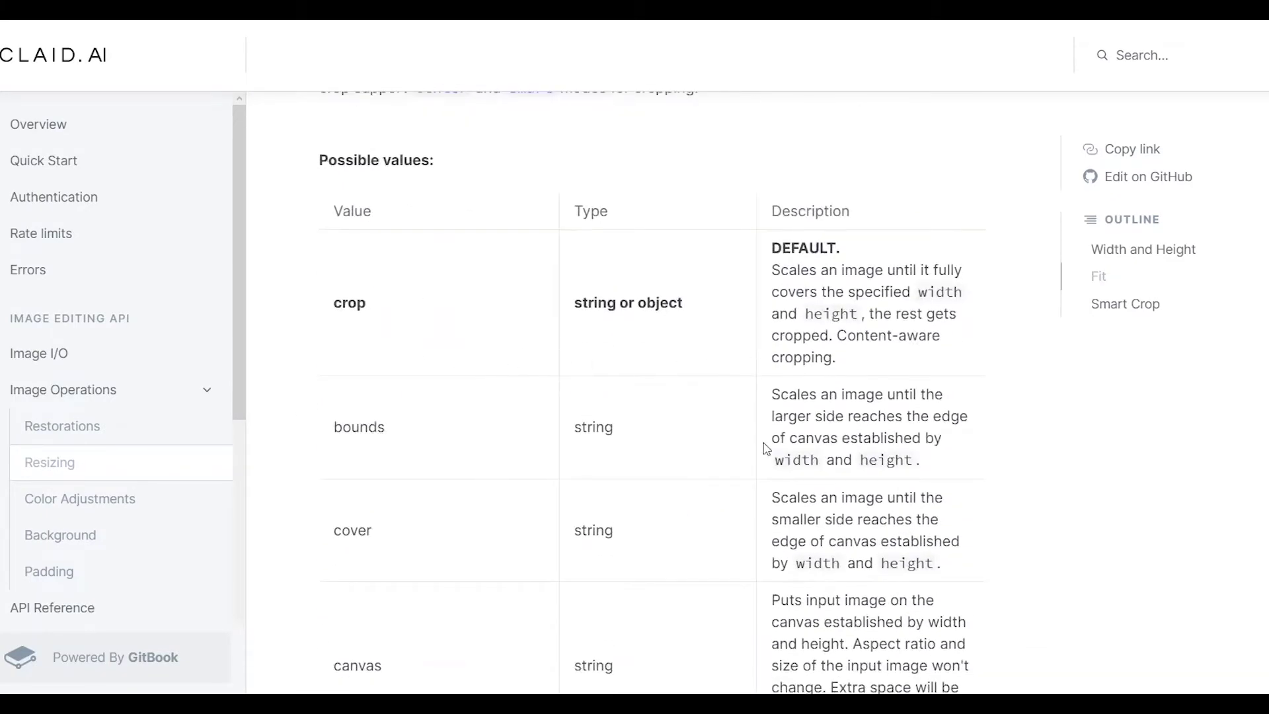
# Browse the Color Adjustments page, then the Restorations page's upscale example
pyautogui.click(126, 502)
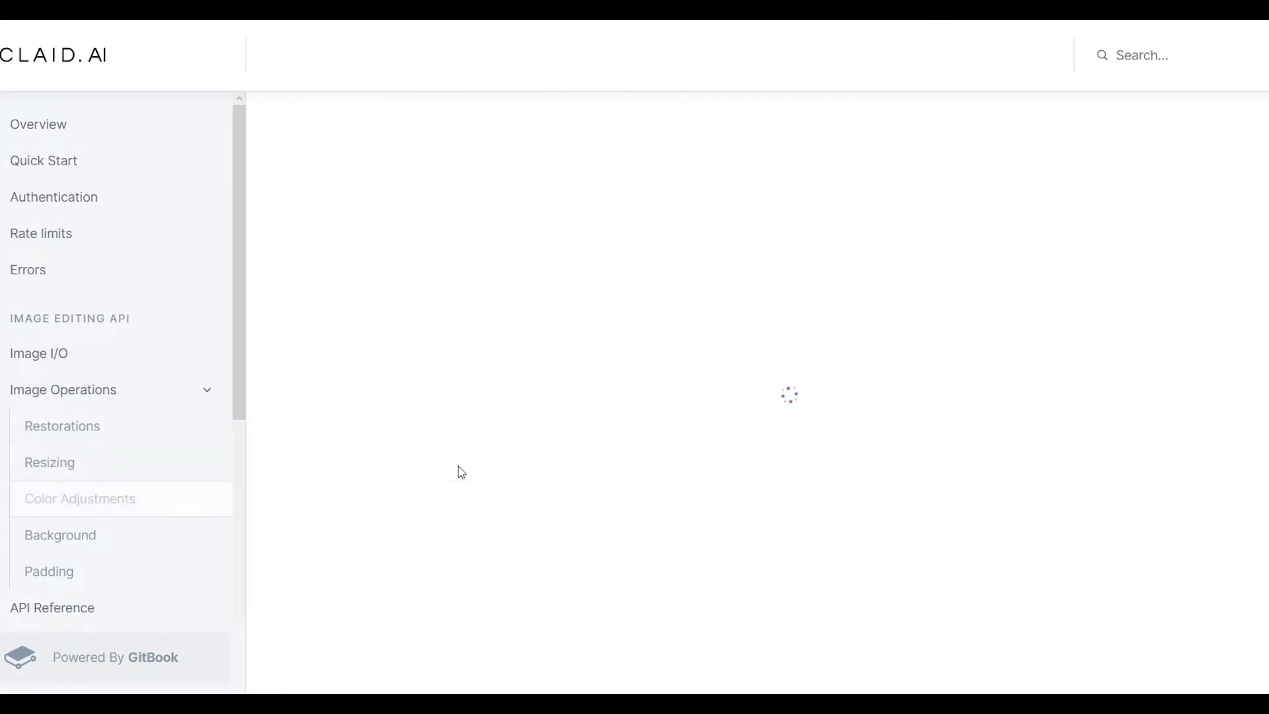
pyautogui.scroll(-5, 461, 375)
pyautogui.scroll(-7, 525, 400)
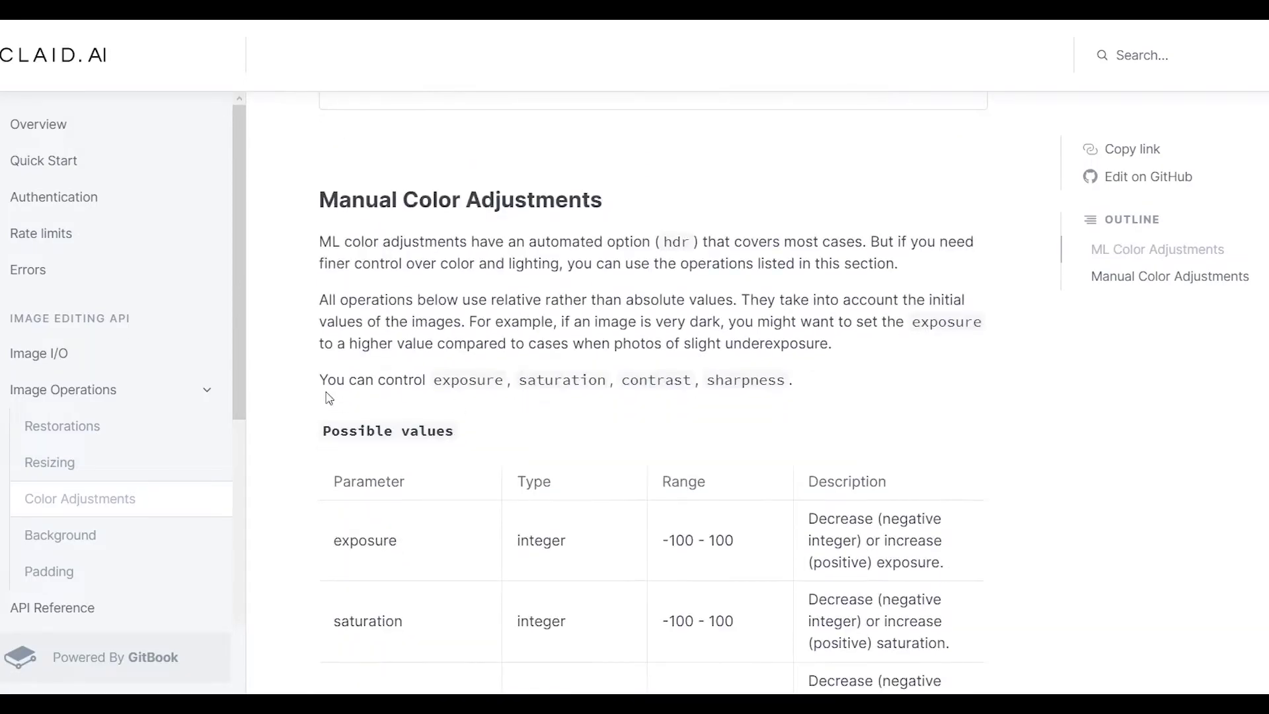
pyautogui.scroll(7, 502, 400)
pyautogui.scroll(-8, 558, 397)
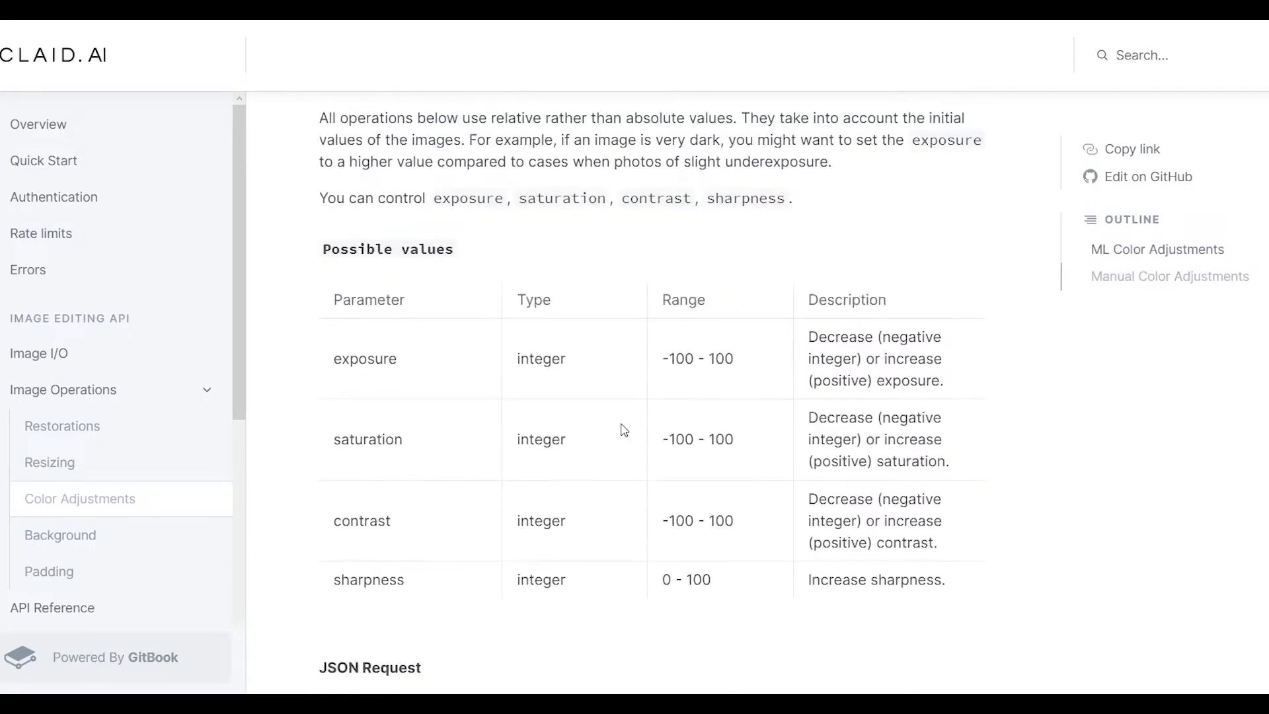
pyautogui.click(119, 430)
pyautogui.scroll(-10, 508, 350)
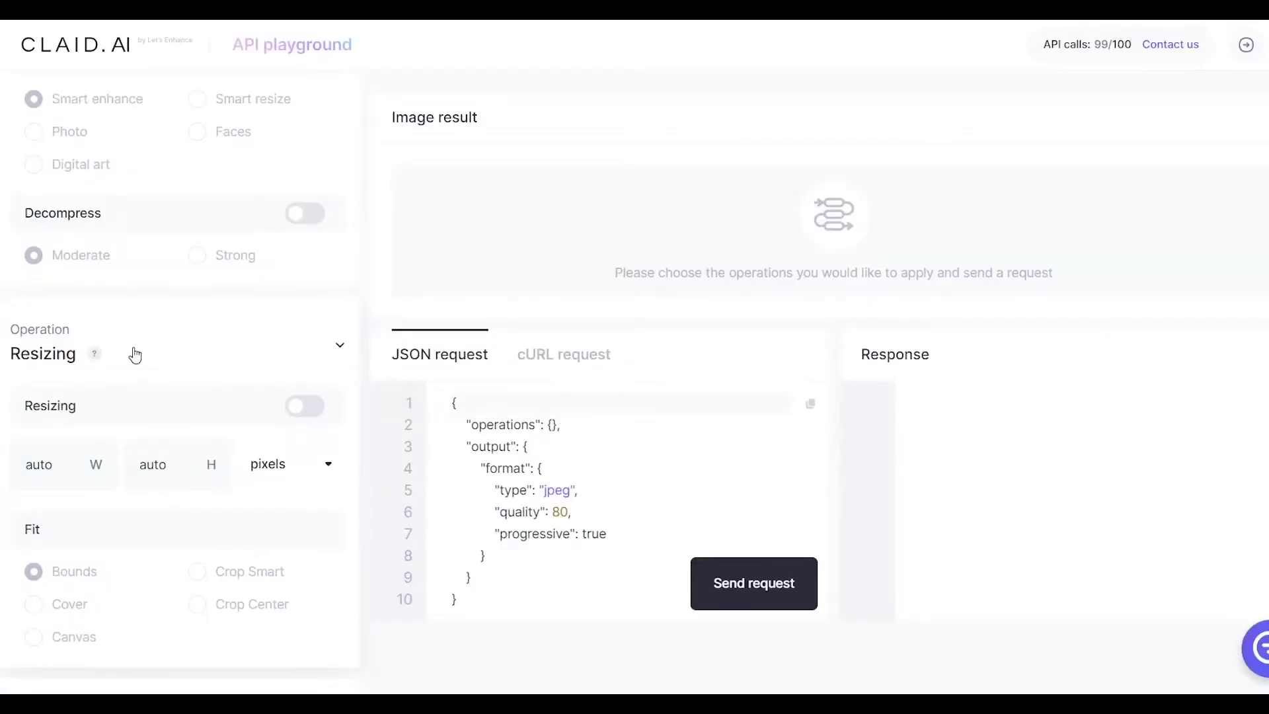
# Enable Upscale with the Photo mode selected
pyautogui.scroll(6, 181, 362)
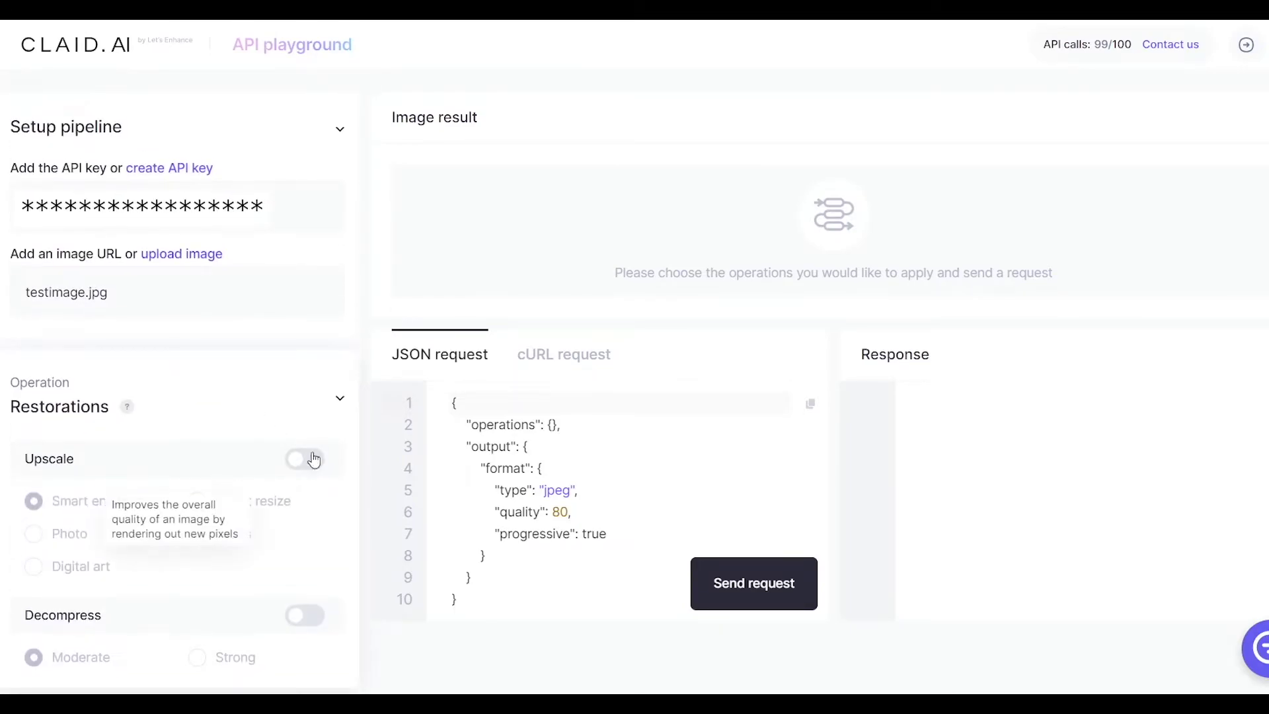
pyautogui.click(309, 460)
pyautogui.scroll(-3, 71, 453)
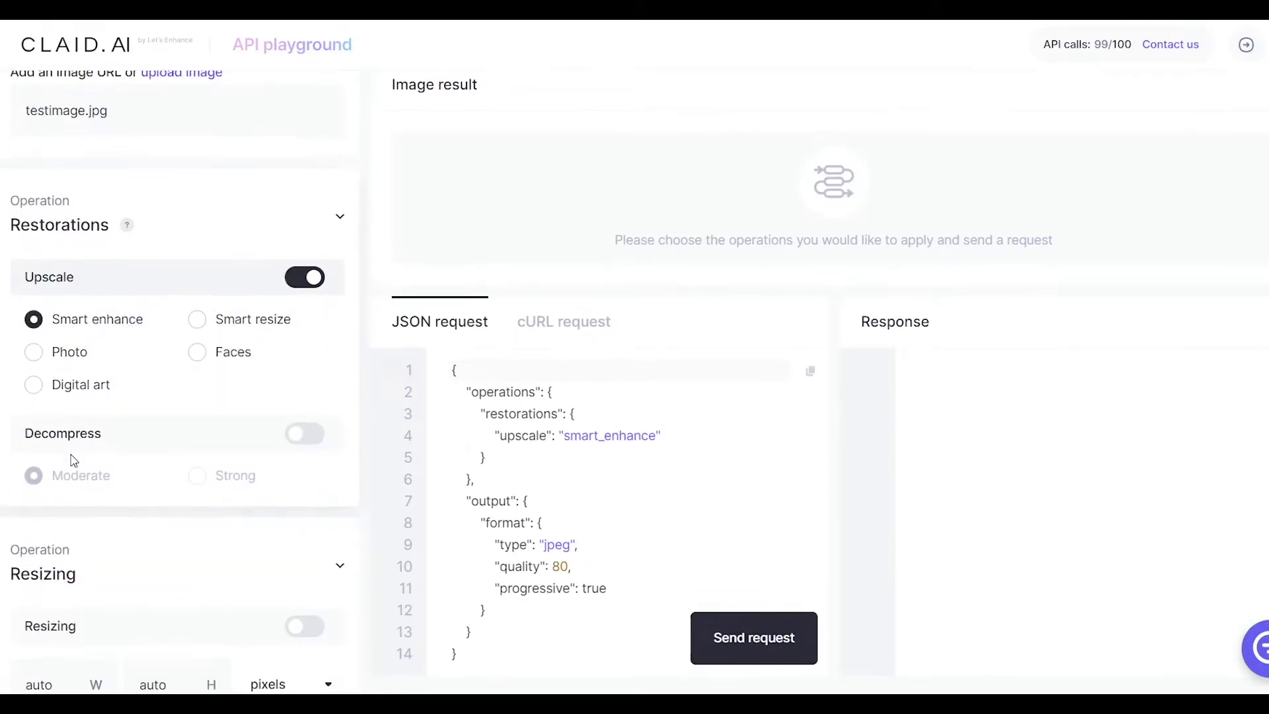
pyautogui.click(34, 352)
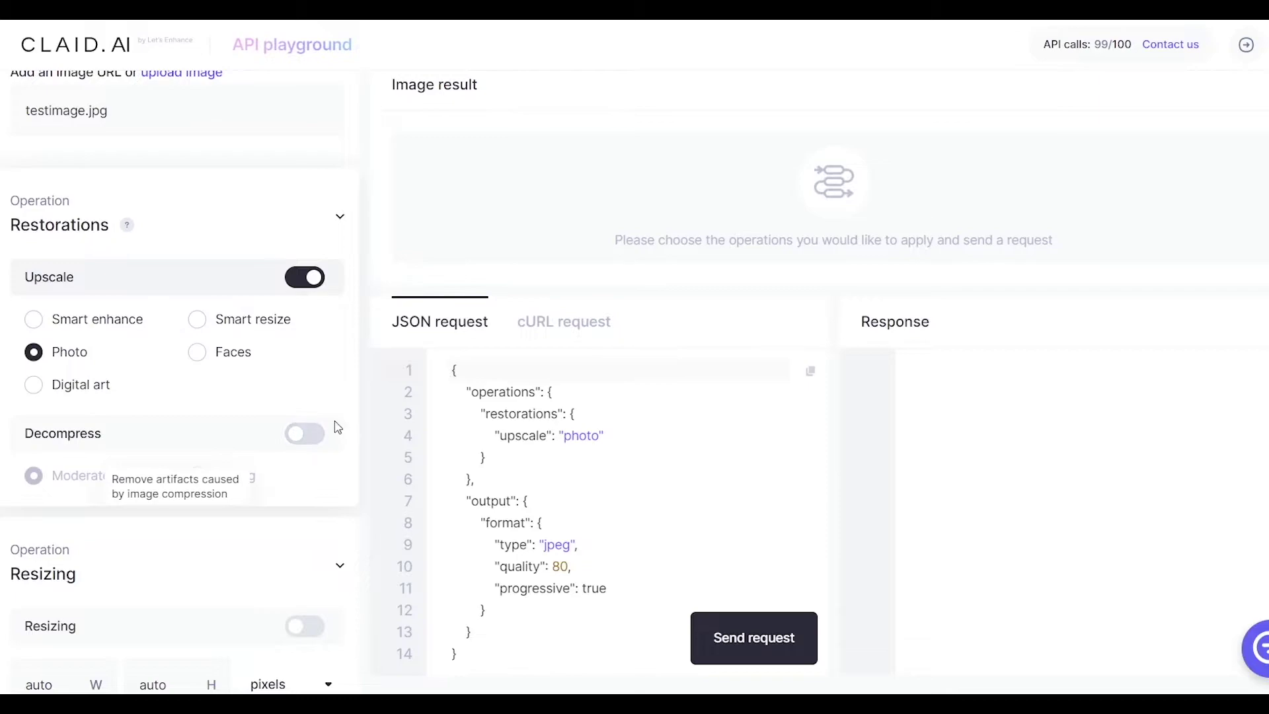
# Turn on Resizing, with width and height auto and fit bounds in the JSON
pyautogui.scroll(-3, 99, 437)
pyautogui.scroll(-2, 87, 412)
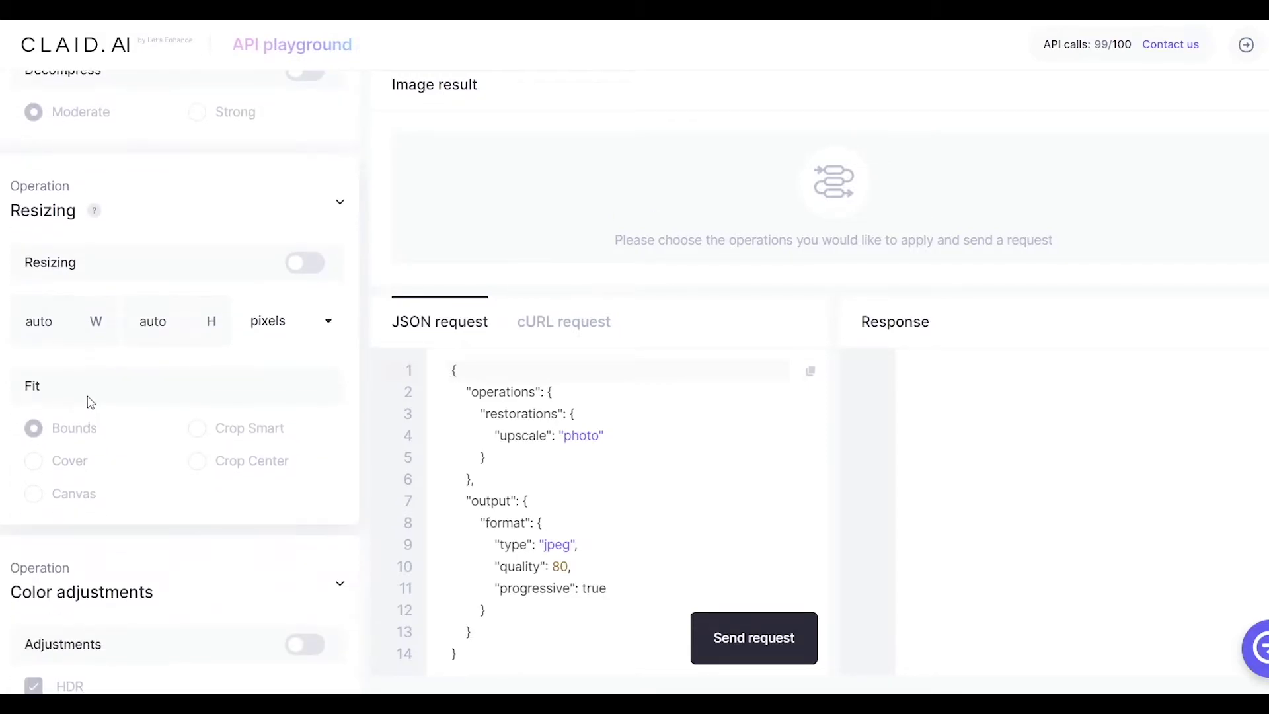
pyautogui.click(312, 267)
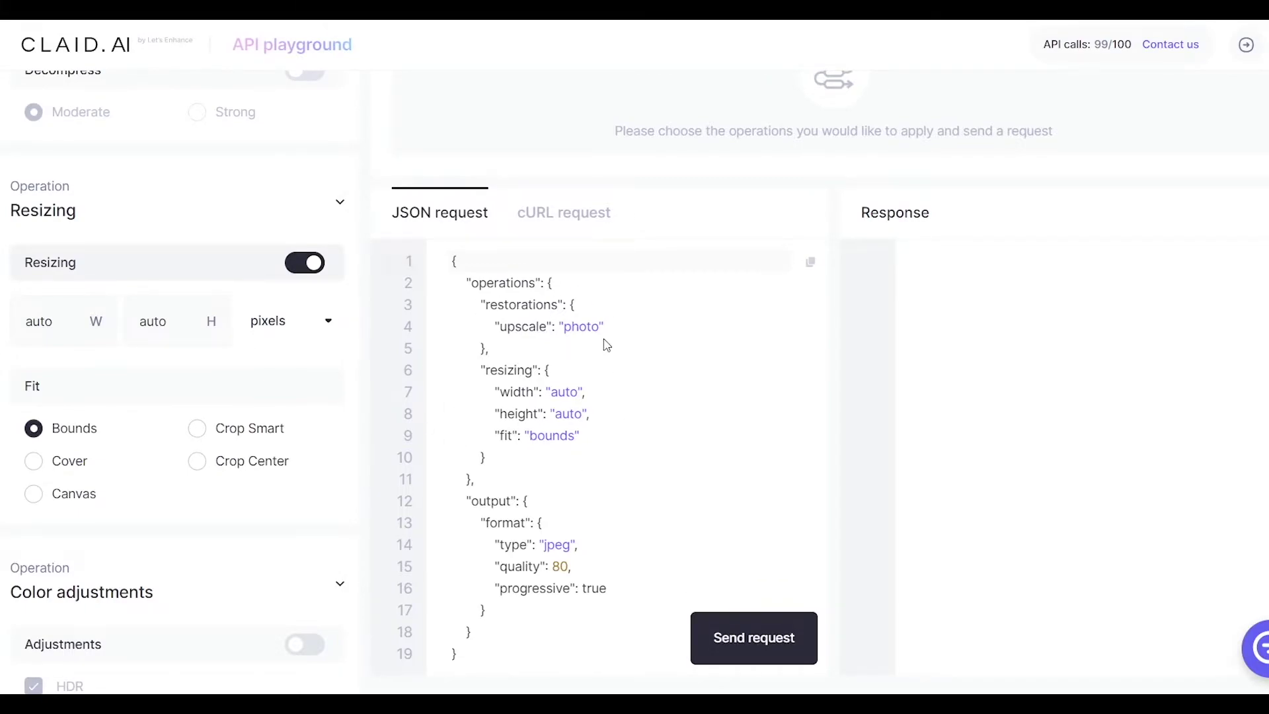
pyautogui.click(305, 268)
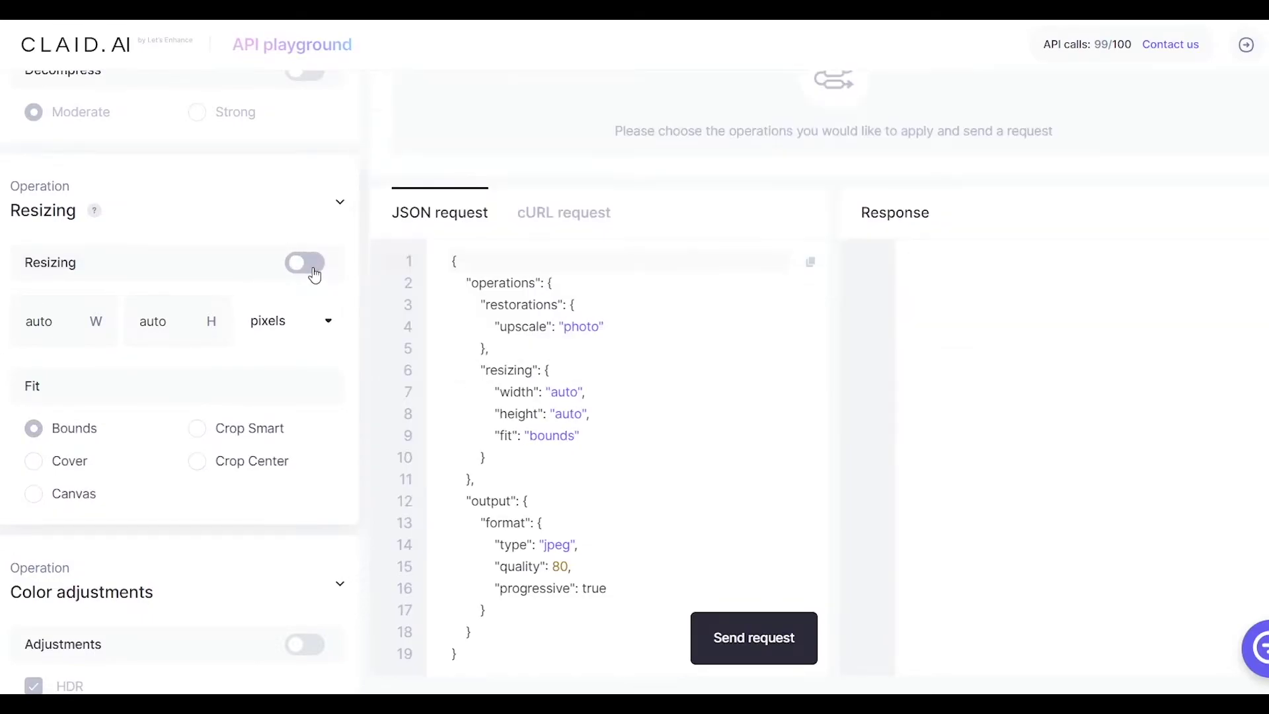
pyautogui.click(315, 271)
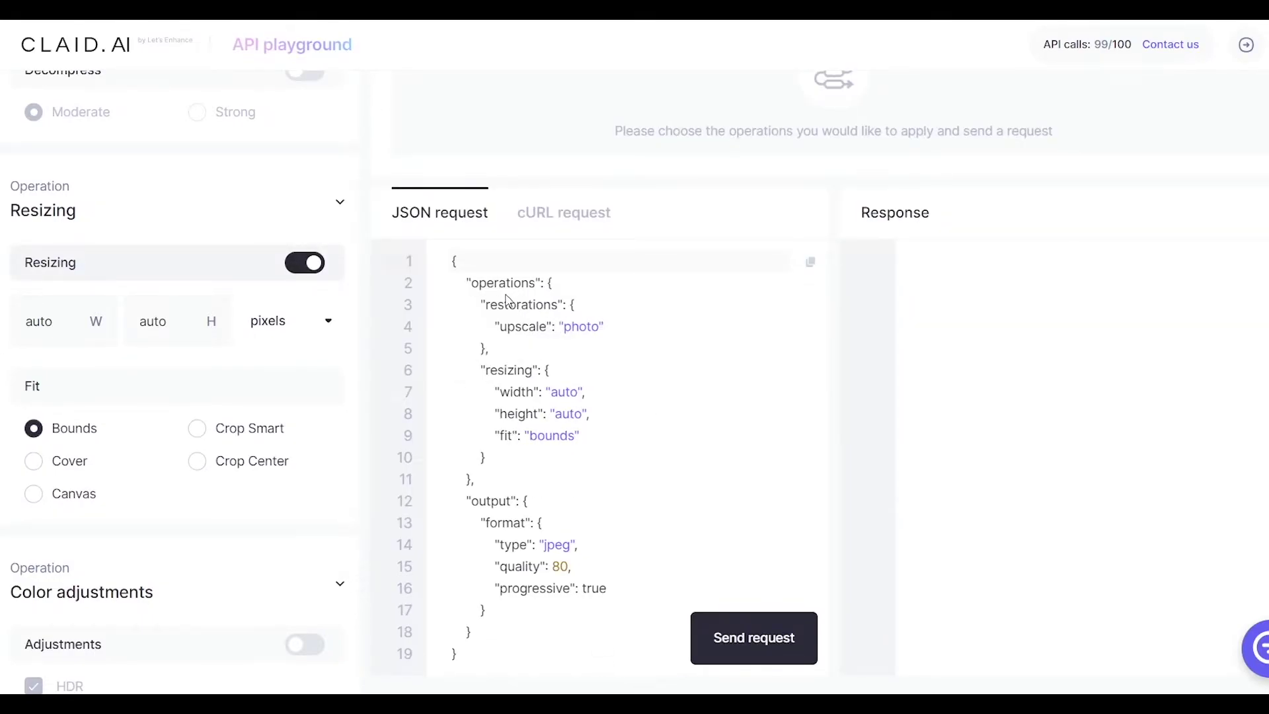
pyautogui.click(315, 271)
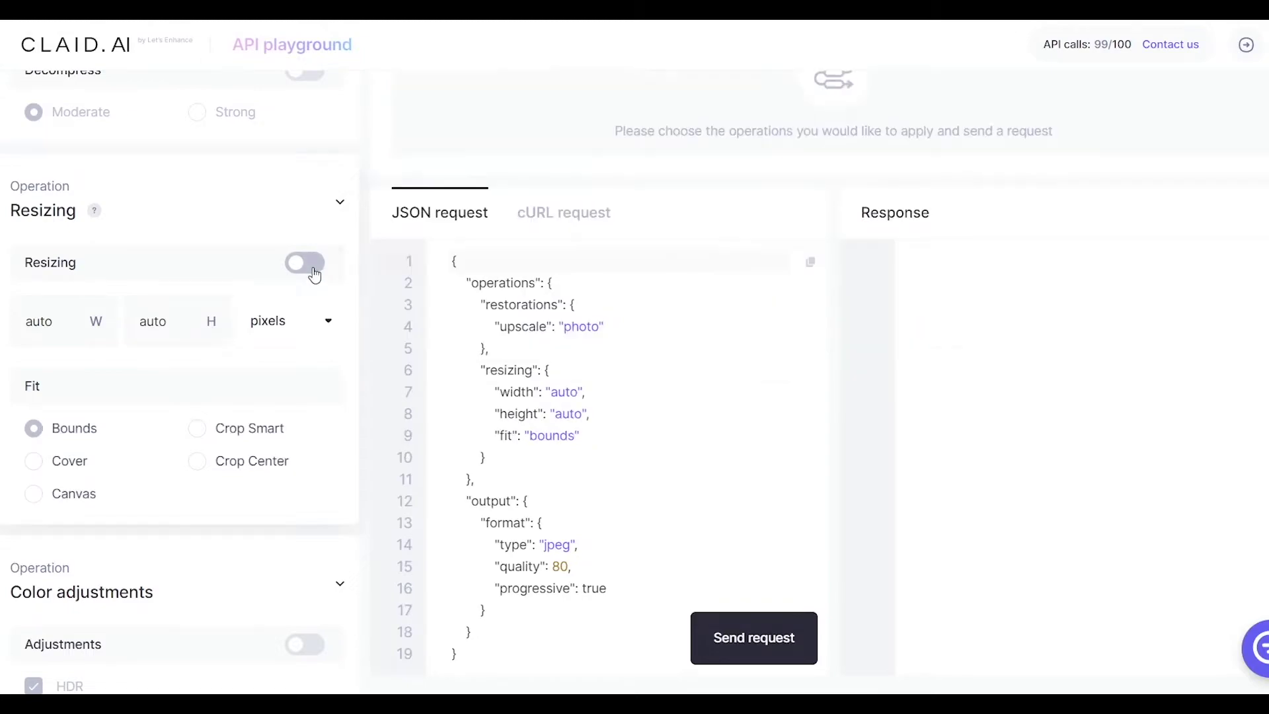
pyautogui.click(315, 273)
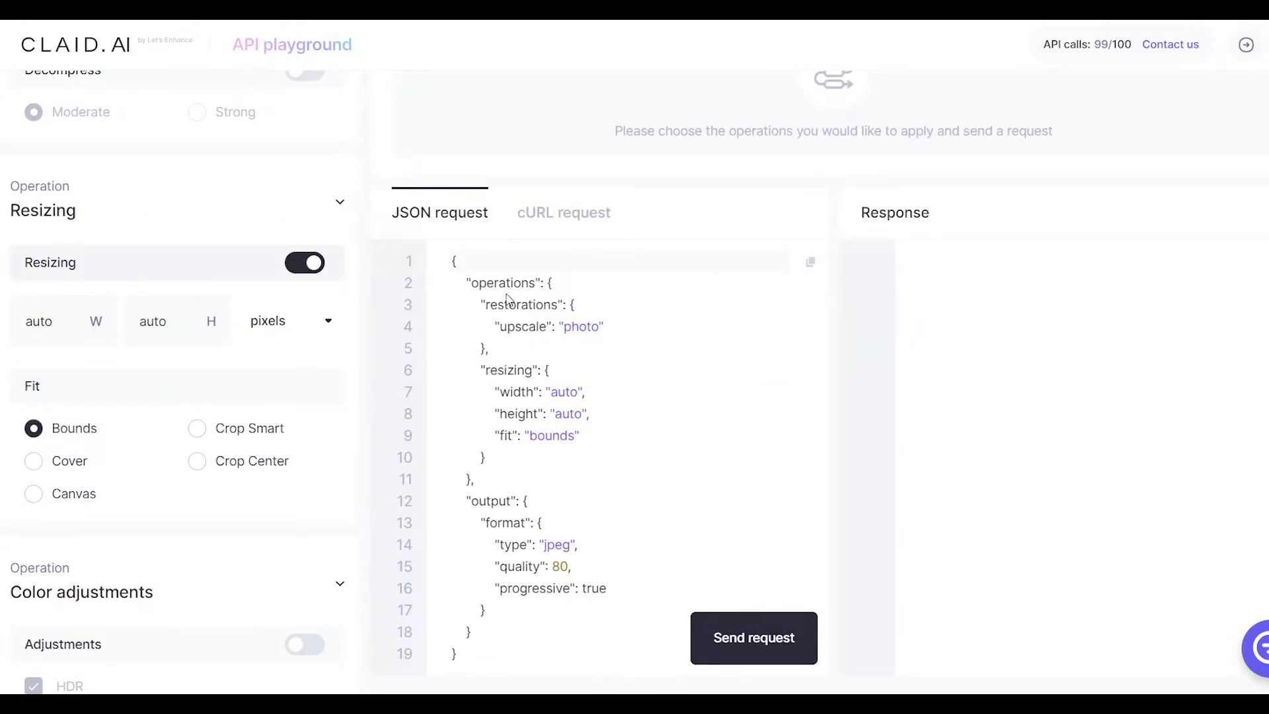
pyautogui.click(302, 277)
pyautogui.click(316, 271)
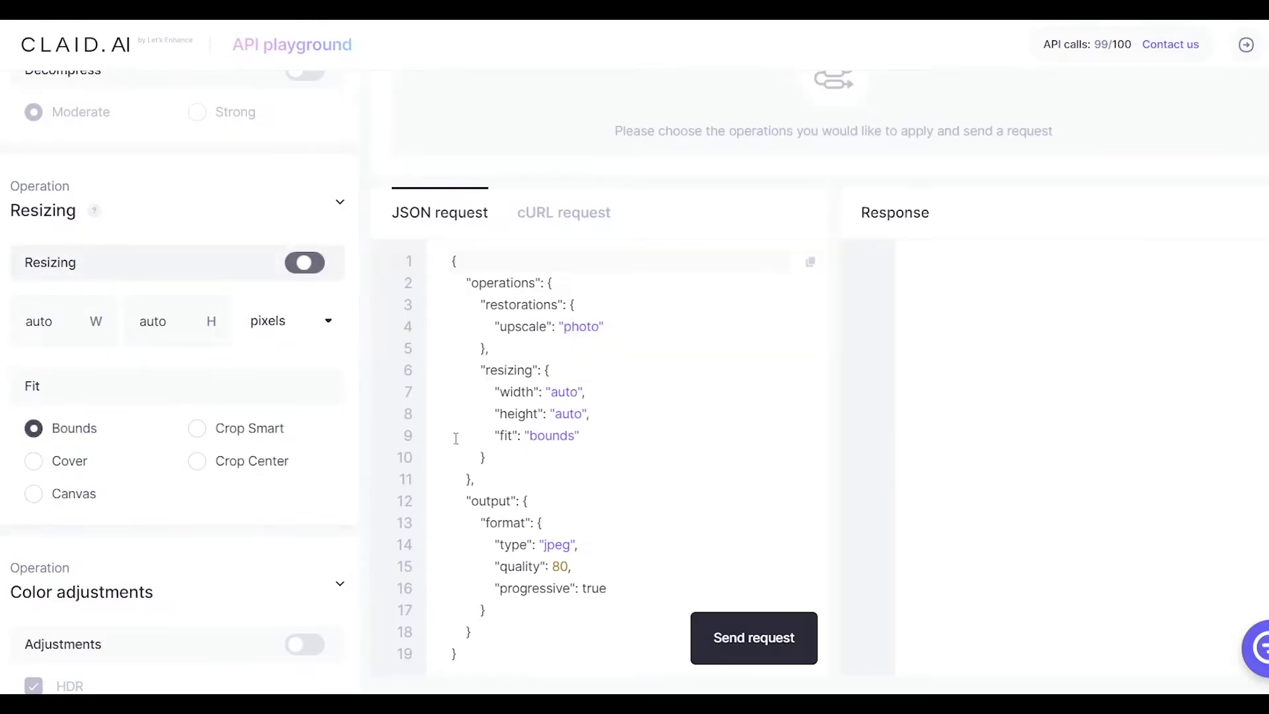
pyautogui.doubleClick(509, 370)
pyautogui.click(462, 413)
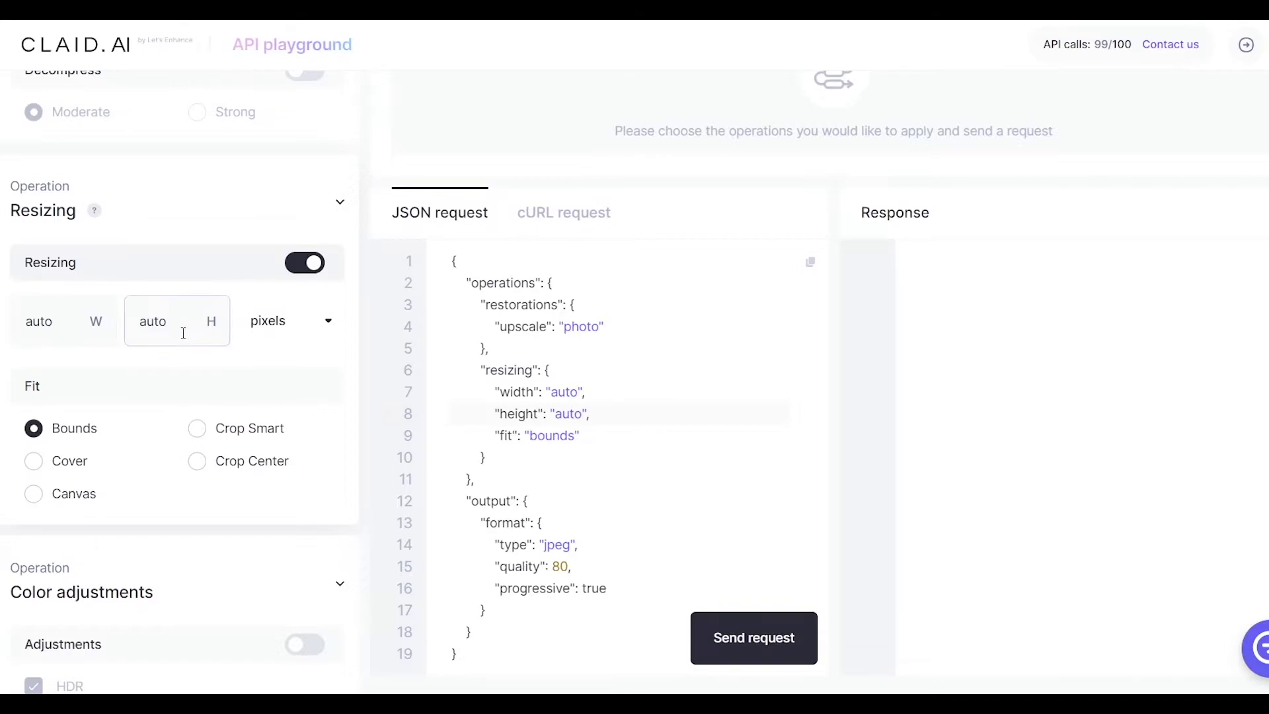
# Enter 2000 for both resize W and H and check the values in the JSON request
pyautogui.click(42, 325)
pyautogui.doubleClick(44, 325)
pyautogui.write('2000')
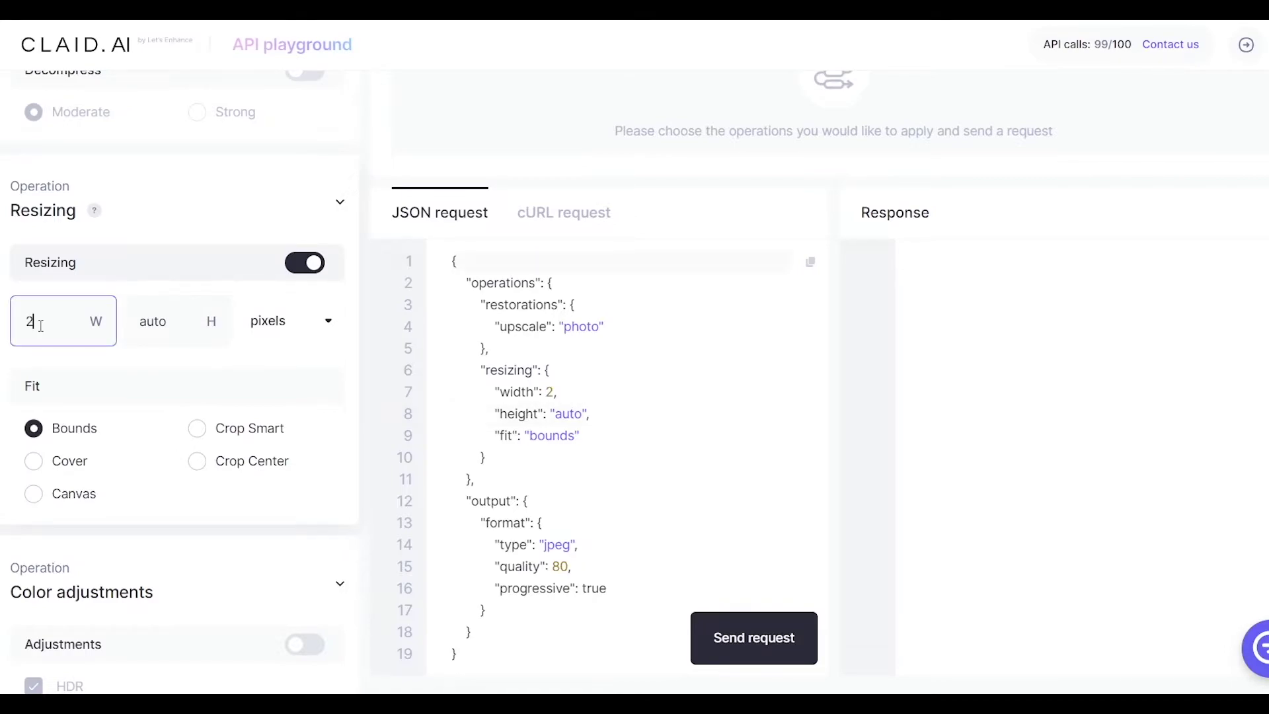
pyautogui.doubleClick(161, 329)
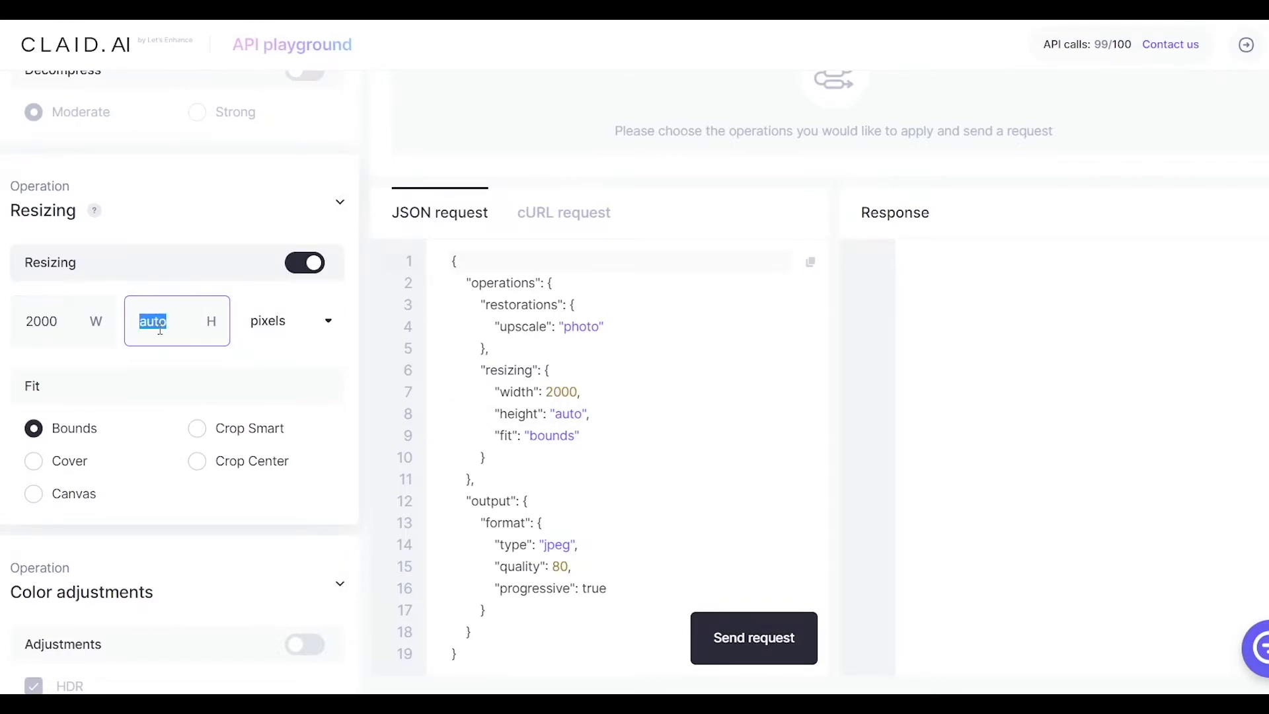
pyautogui.write('2000')
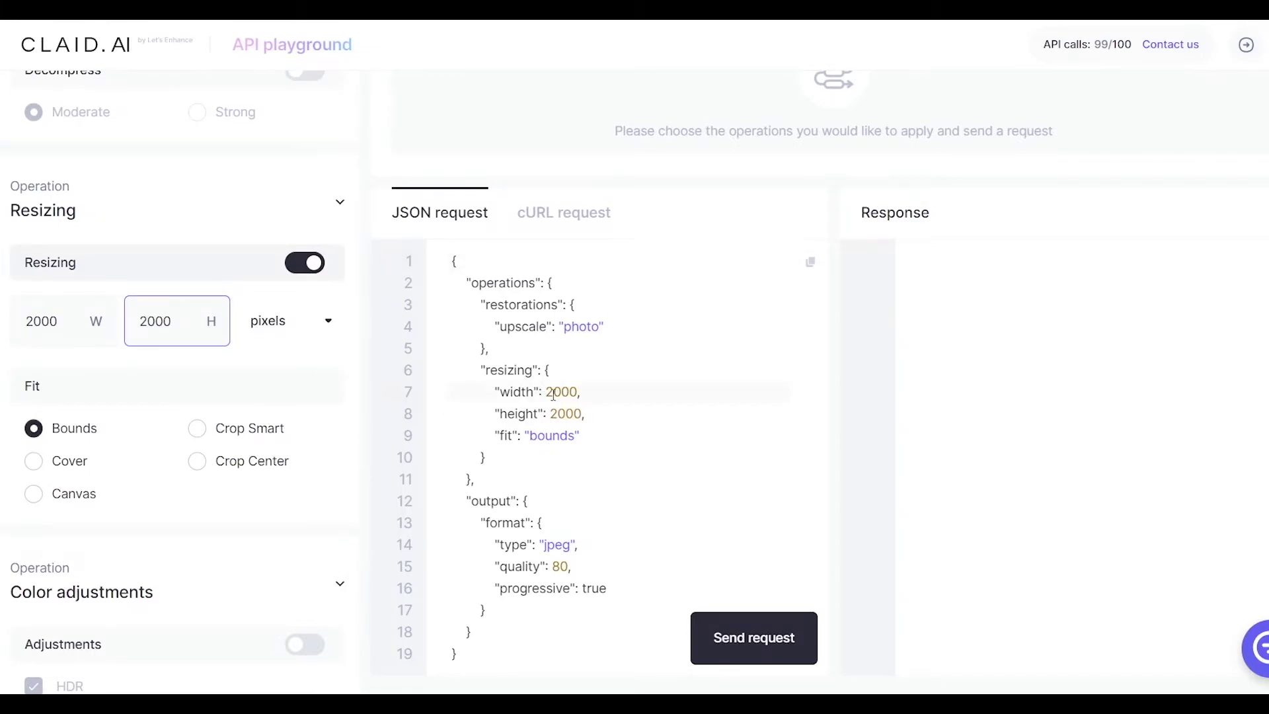
pyautogui.moveTo(492, 388); pyautogui.dragTo(600, 416)
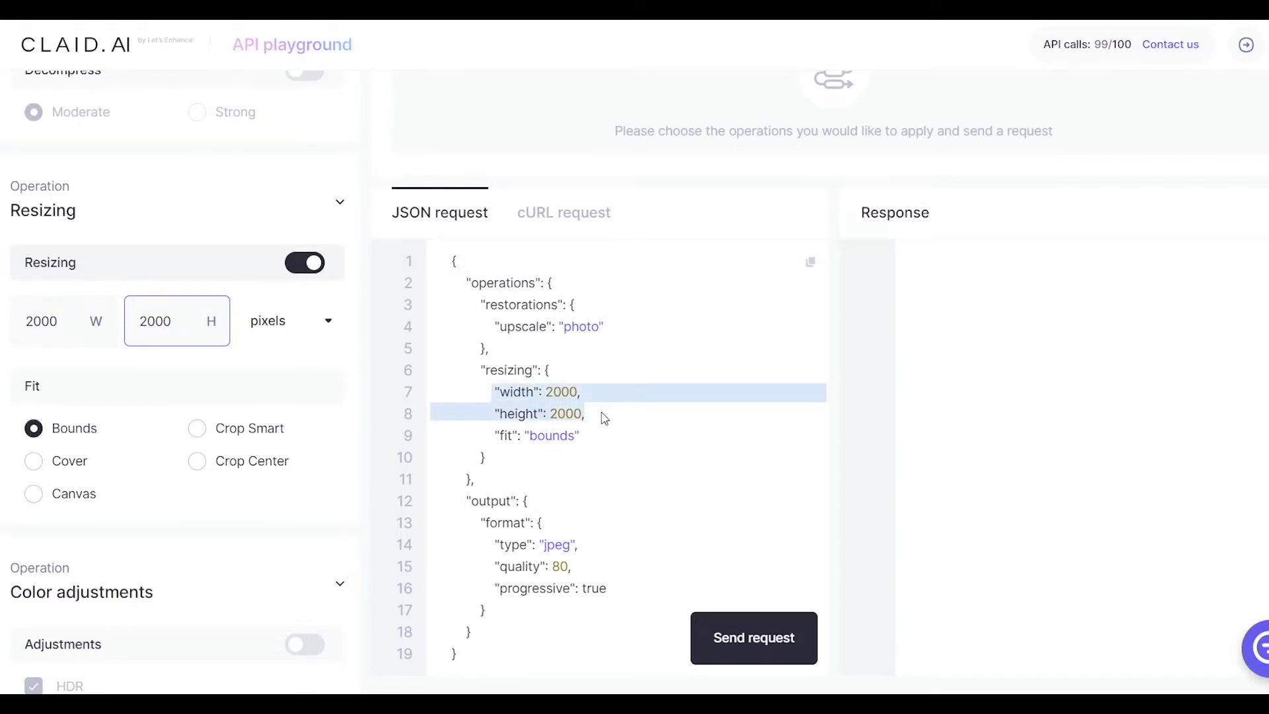
pyautogui.click(545, 411)
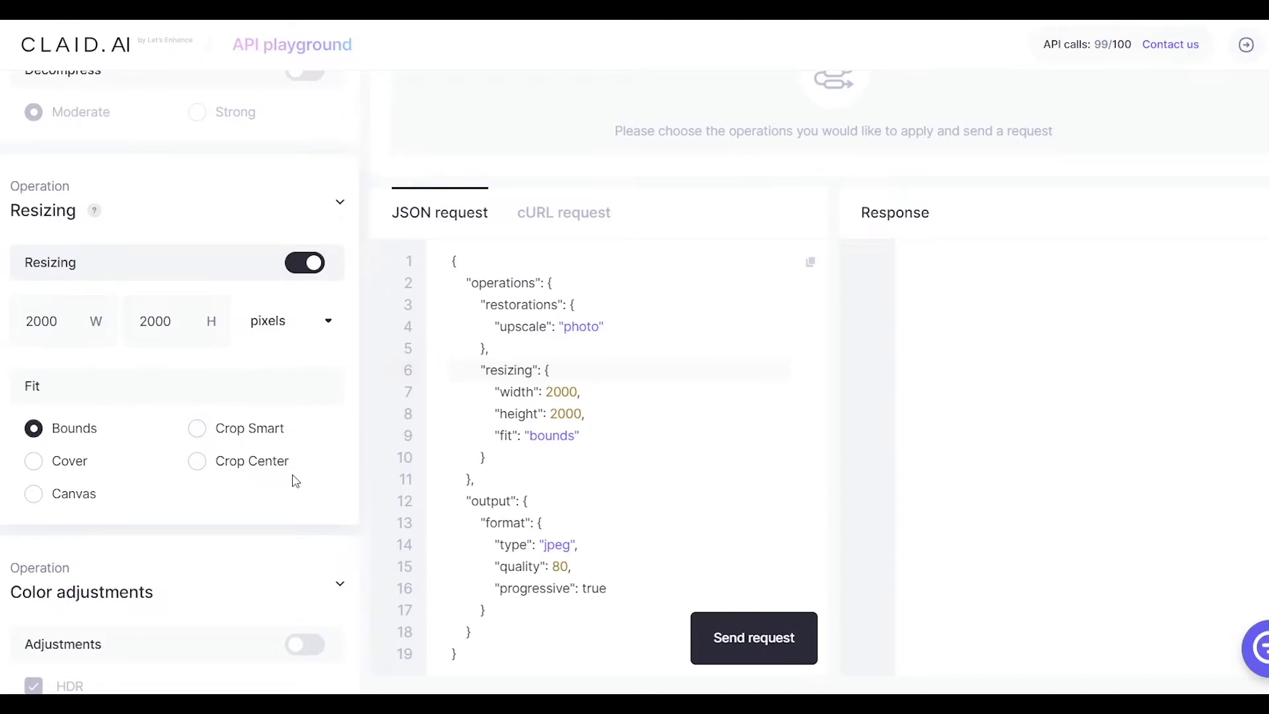
# Set the resize fit to crop from the centre
pyautogui.click(200, 470)
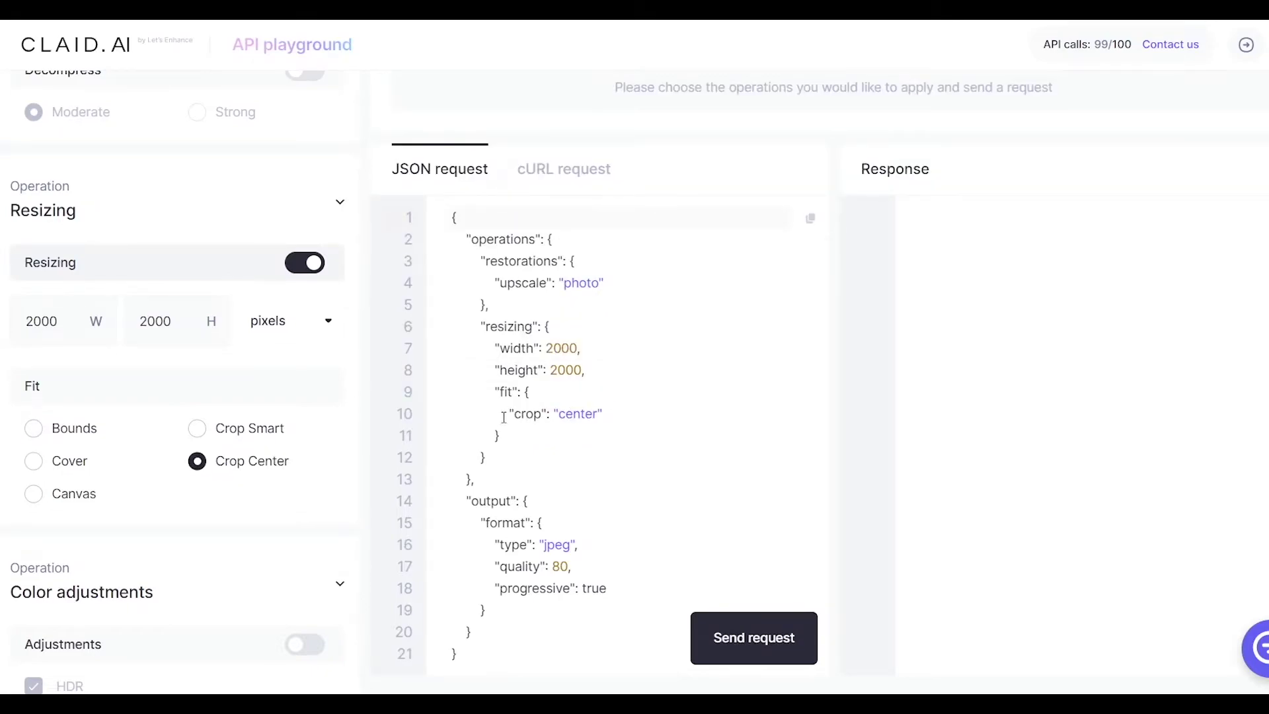
pyautogui.moveTo(504, 414); pyautogui.dragTo(503, 370)
pyautogui.click(445, 467)
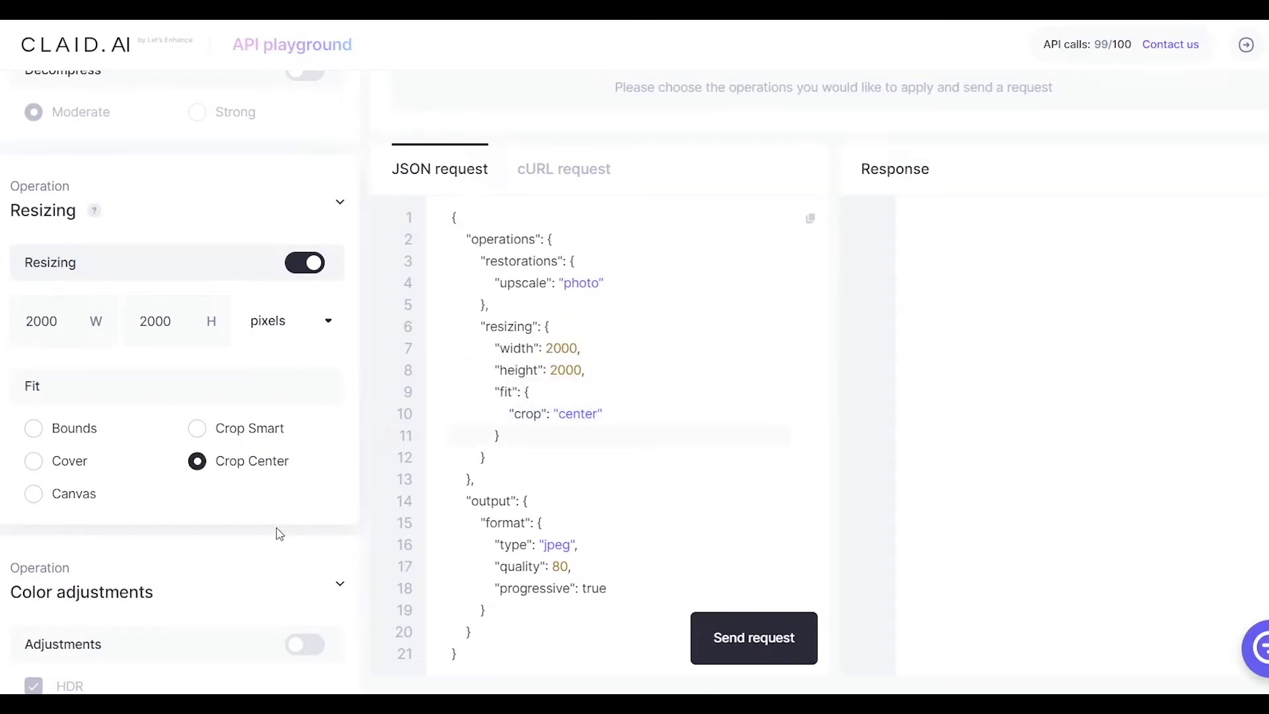
# Collapse the Color adjustments section and switch on Background Removal
pyautogui.scroll(-3, 206, 546)
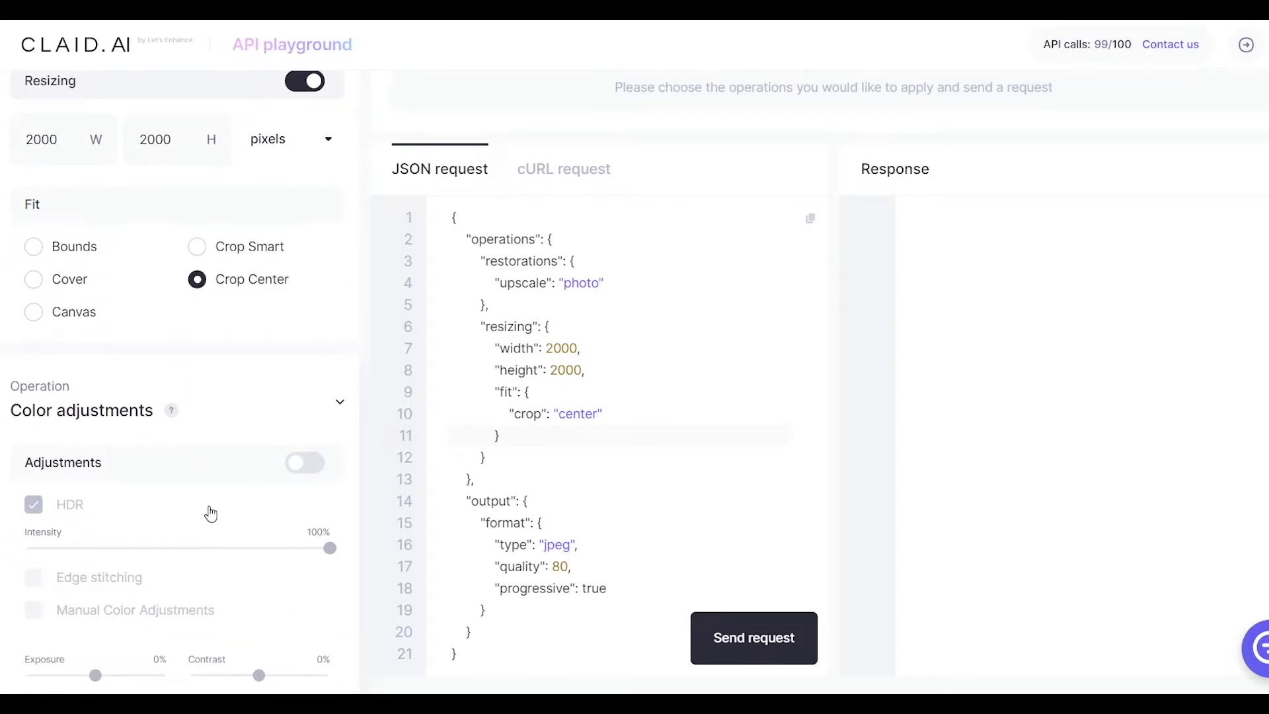
pyautogui.scroll(-2, 221, 498)
pyautogui.scroll(1, 290, 403)
pyautogui.click(339, 324)
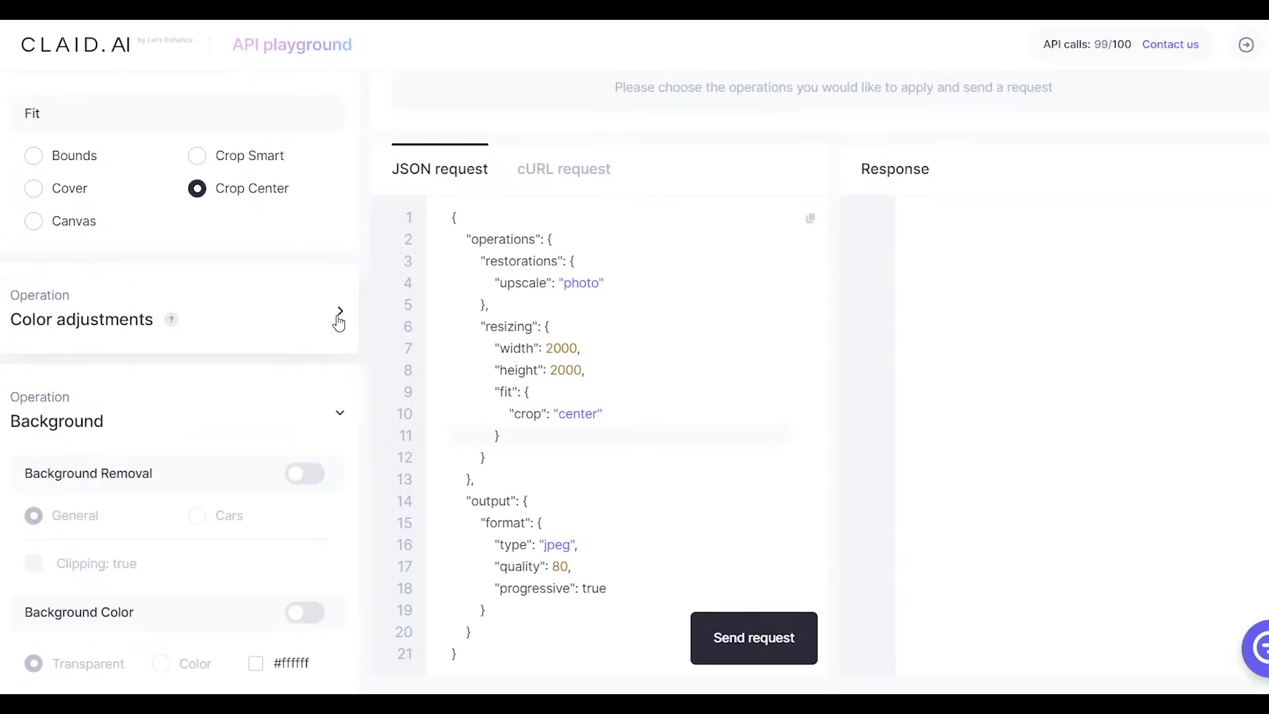
pyautogui.scroll(-3, 241, 394)
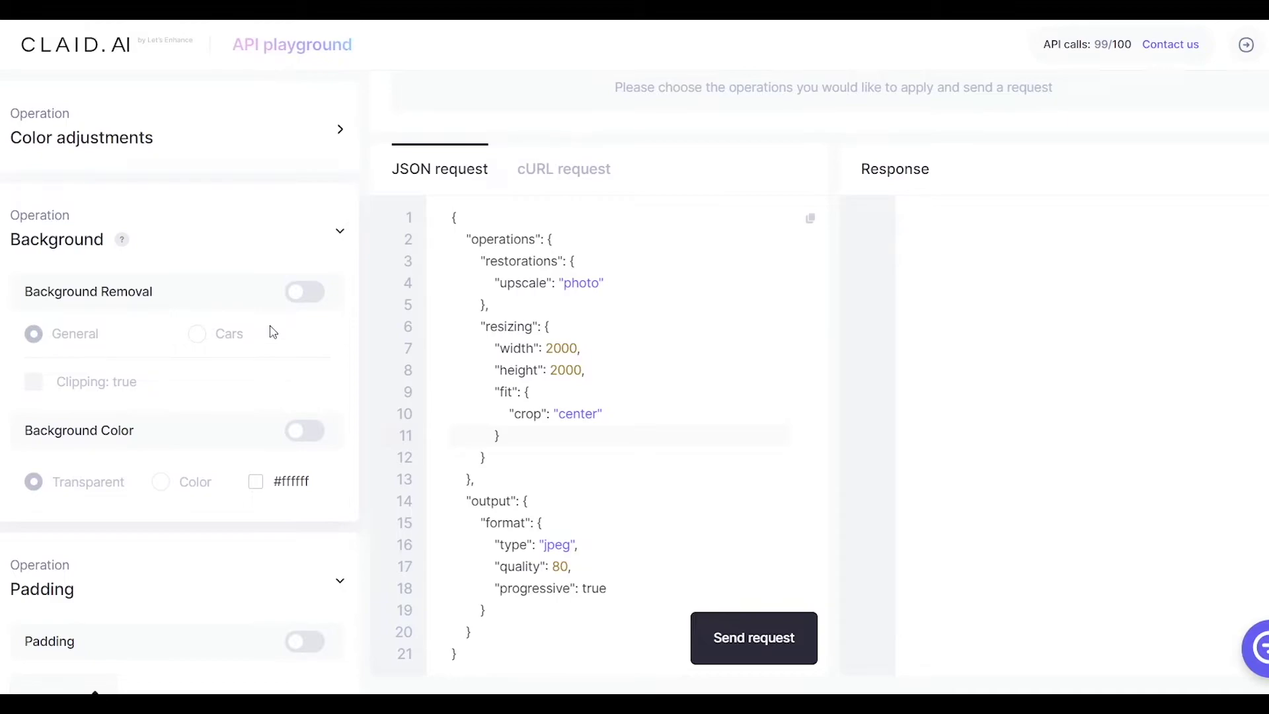
pyautogui.click(314, 308)
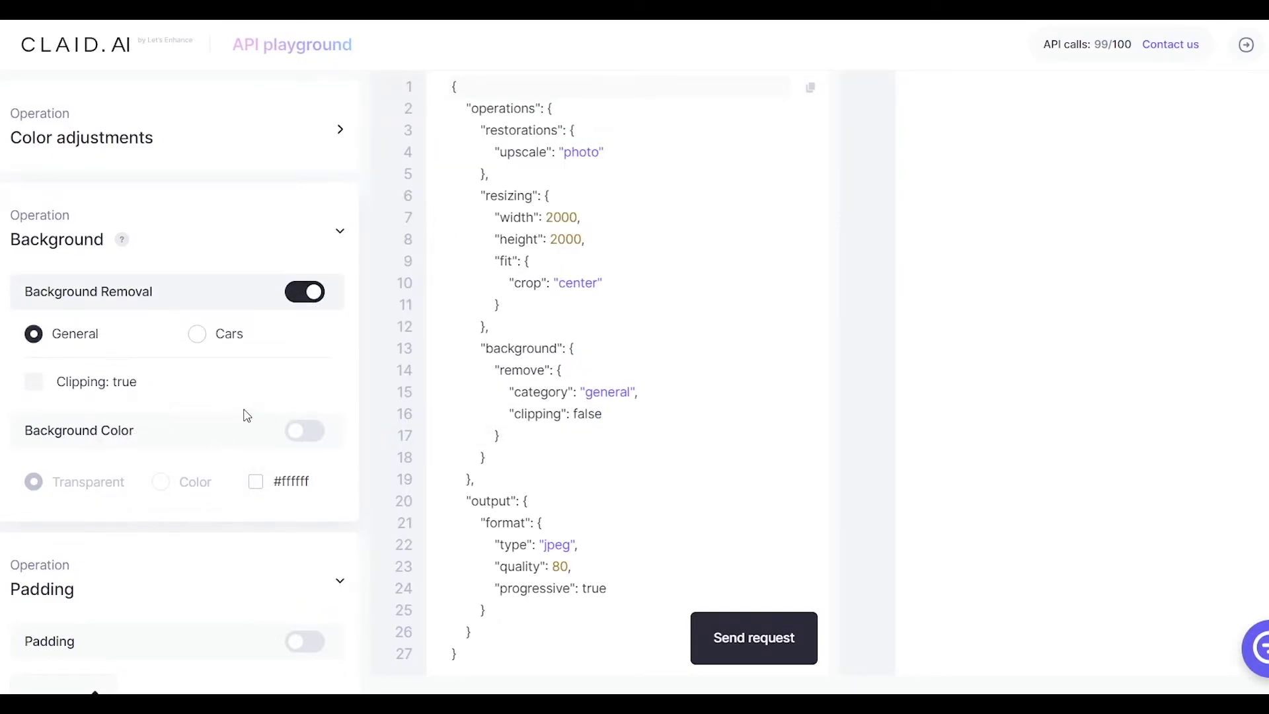
# Enable Background Color and replace its HEX value with purple #C57CFD
pyautogui.scroll(-3, 240, 409)
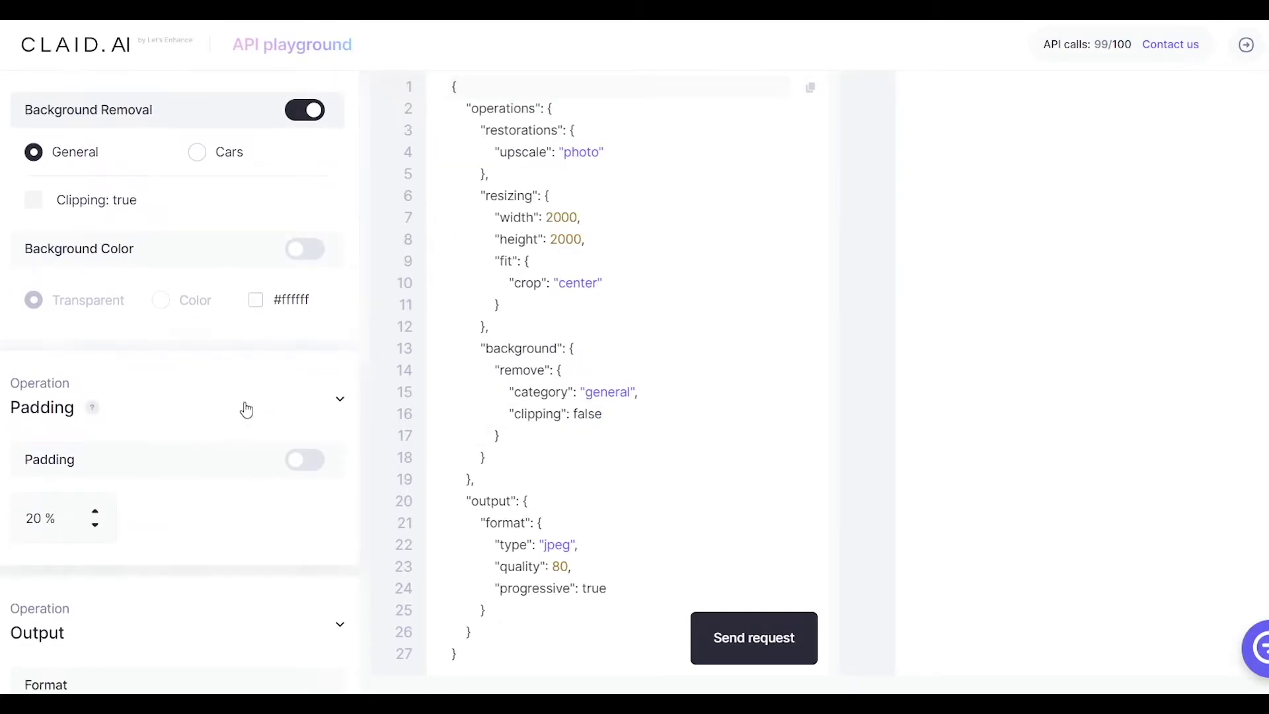
pyautogui.click(311, 249)
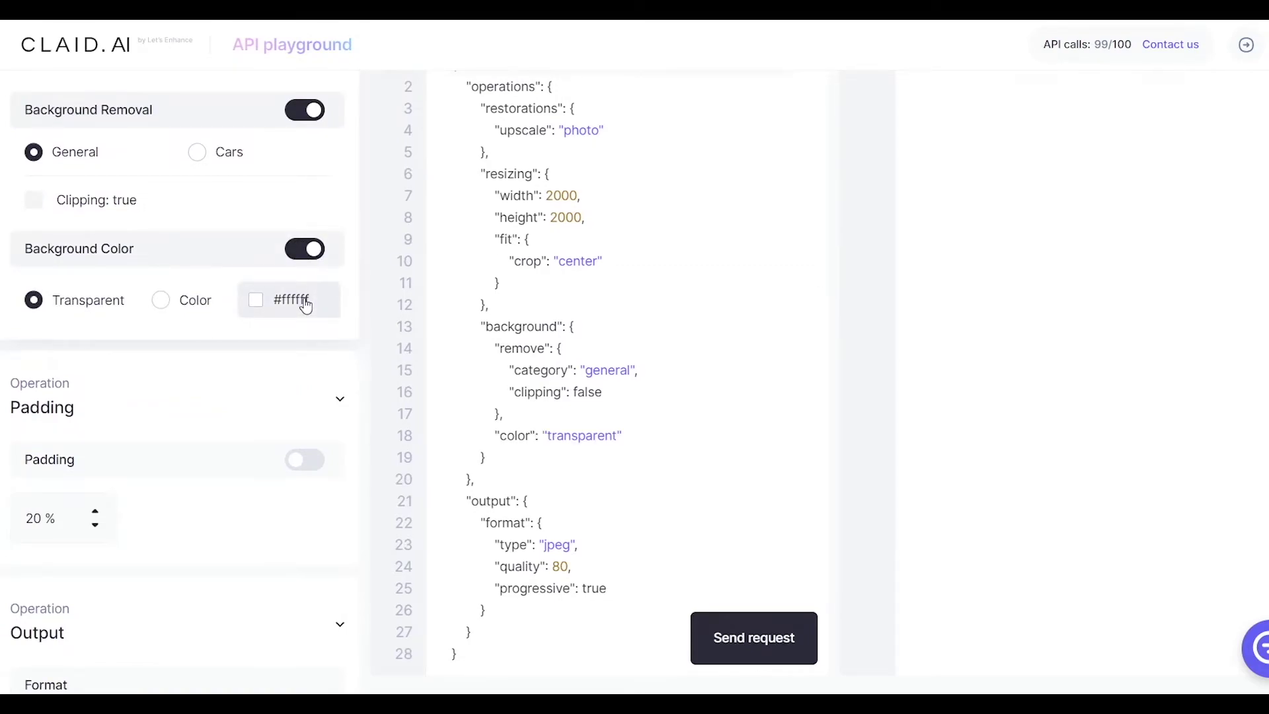
pyautogui.click(306, 306)
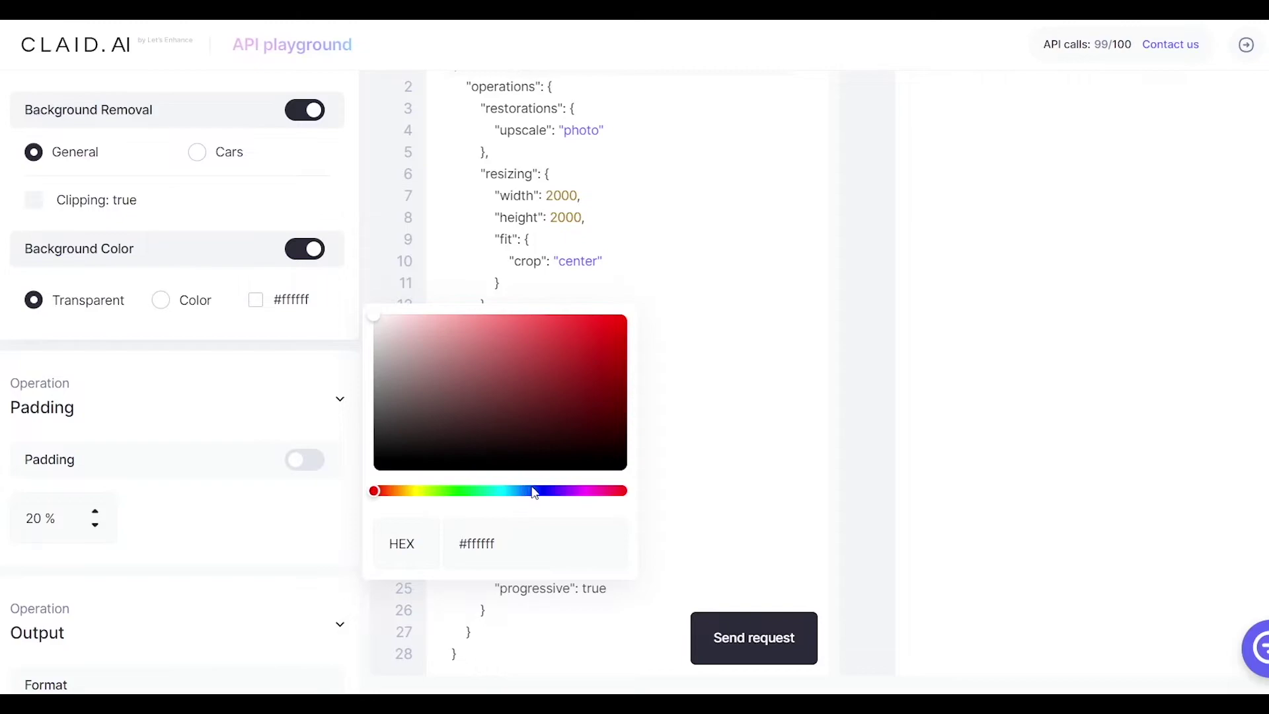
pyautogui.click(445, 544)
pyautogui.doubleClick(471, 543)
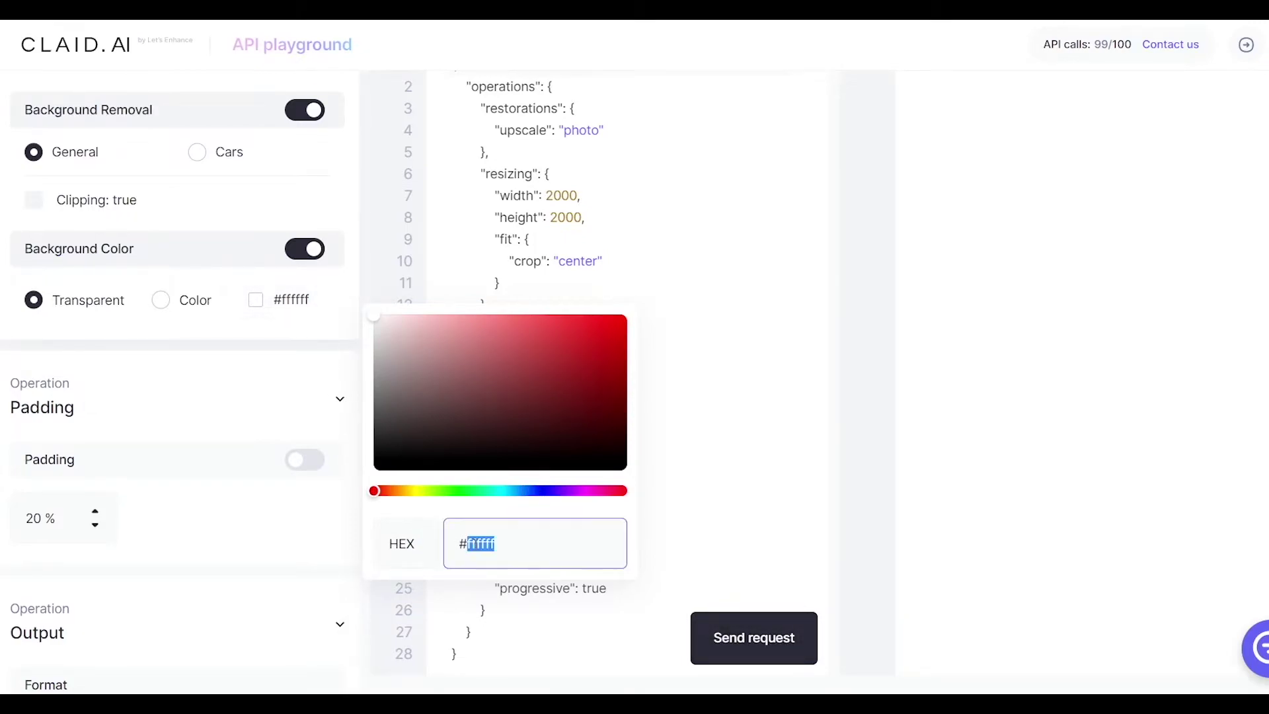
pyautogui.write('#C57CFD')
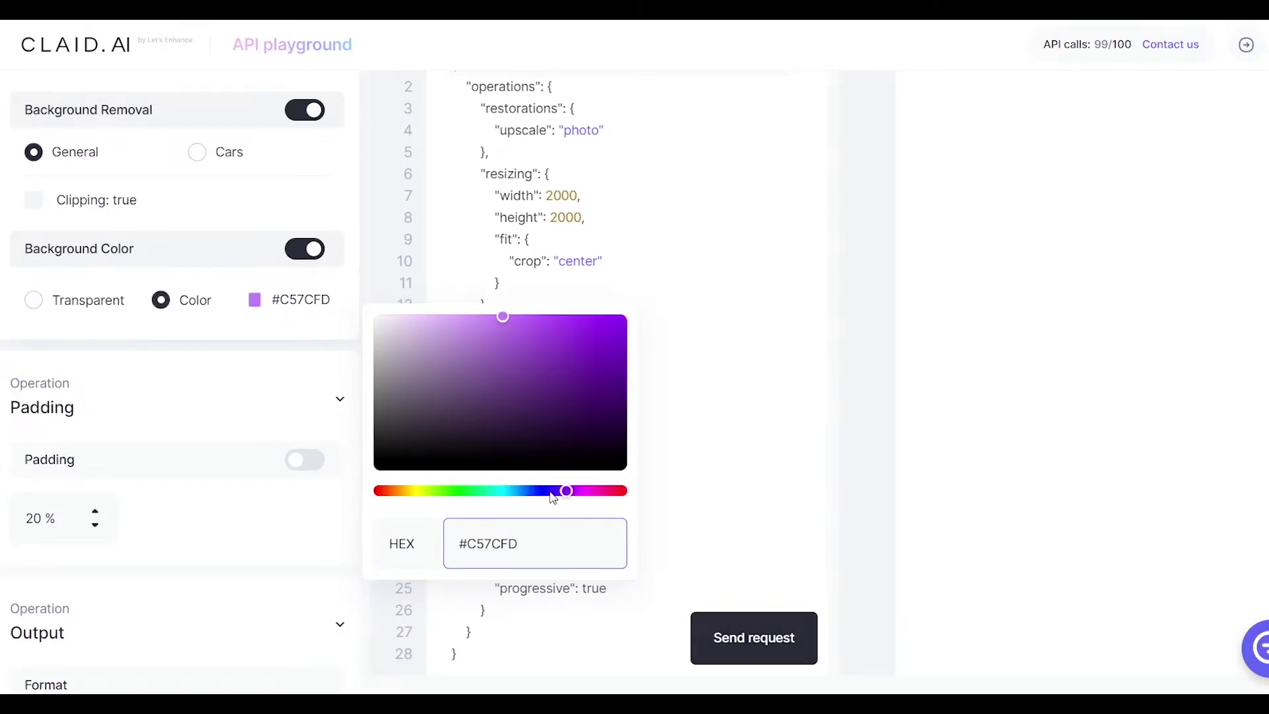
pyautogui.click(8, 345)
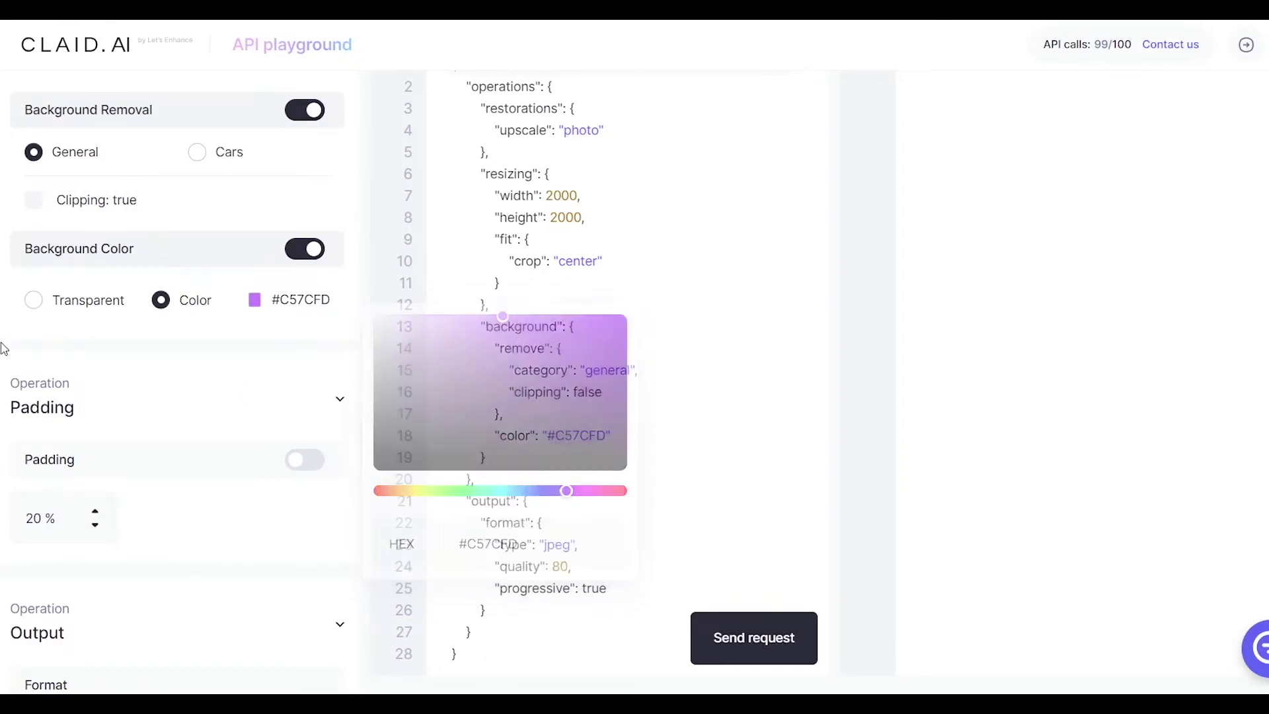
pyautogui.scroll(-3, 212, 405)
# Set the padding to 10%
pyautogui.doubleClick(48, 337)
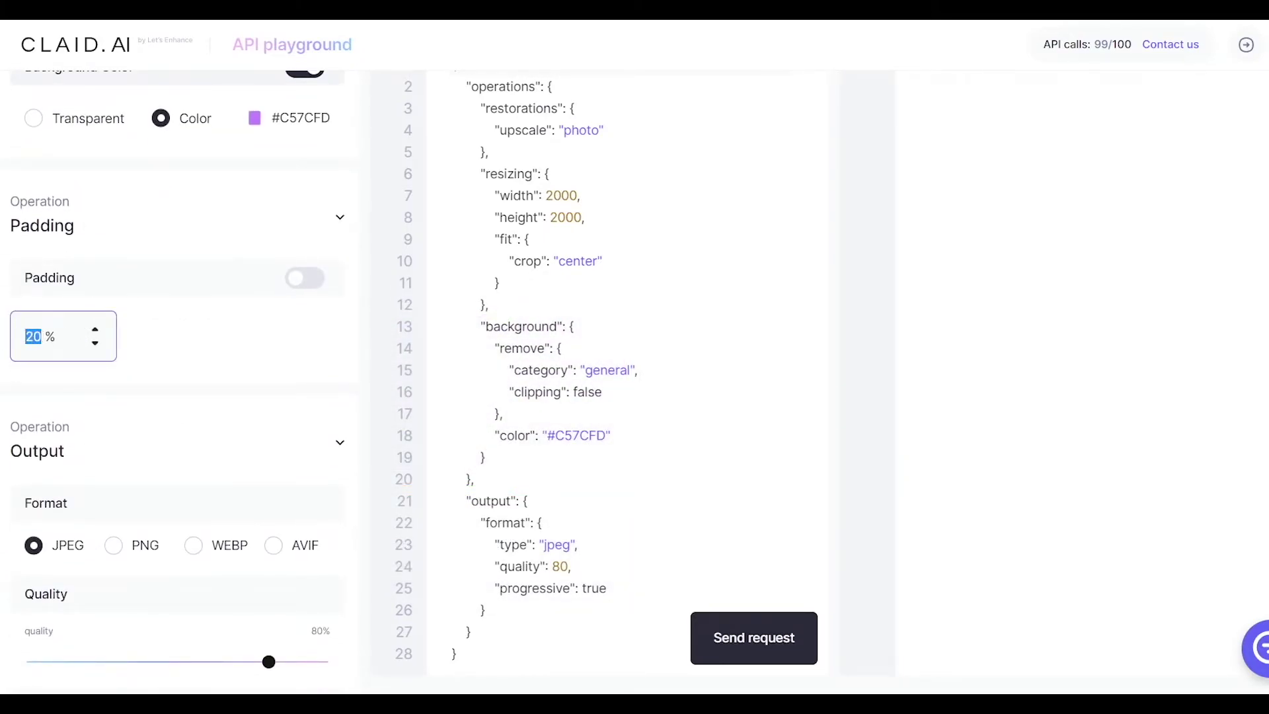
pyautogui.write('10')
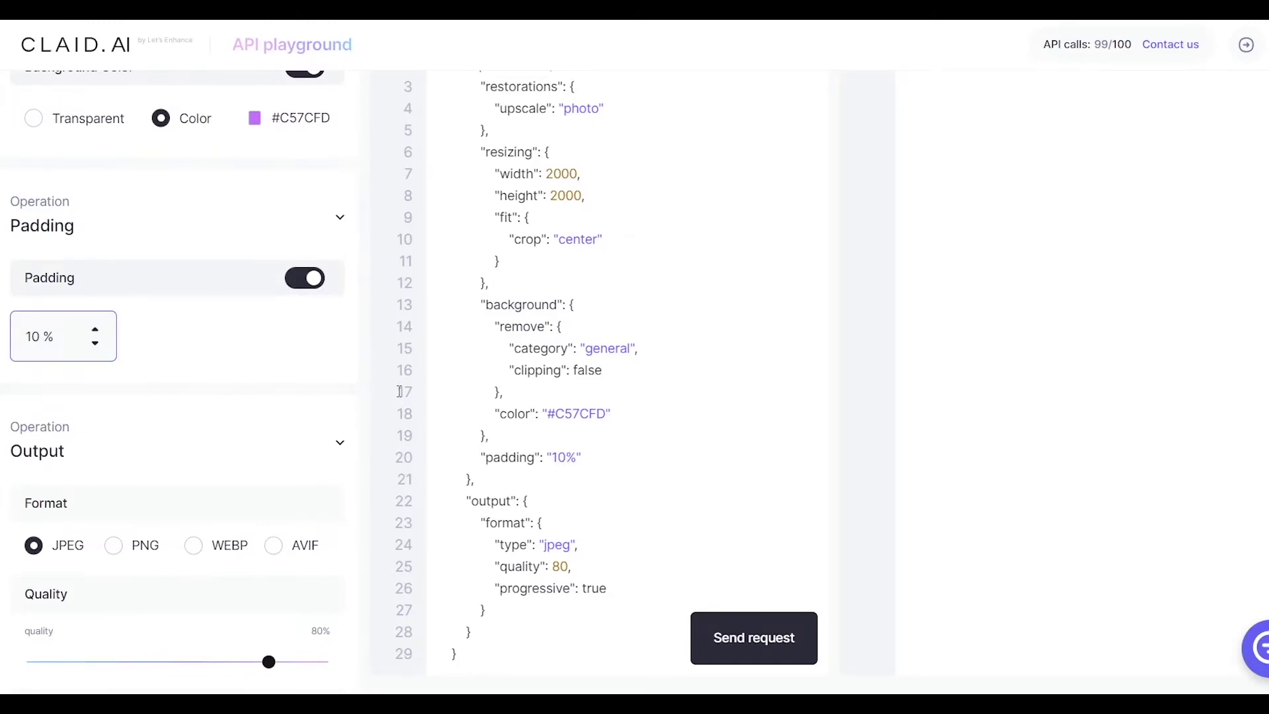
pyautogui.moveTo(485, 456); pyautogui.dragTo(582, 458)
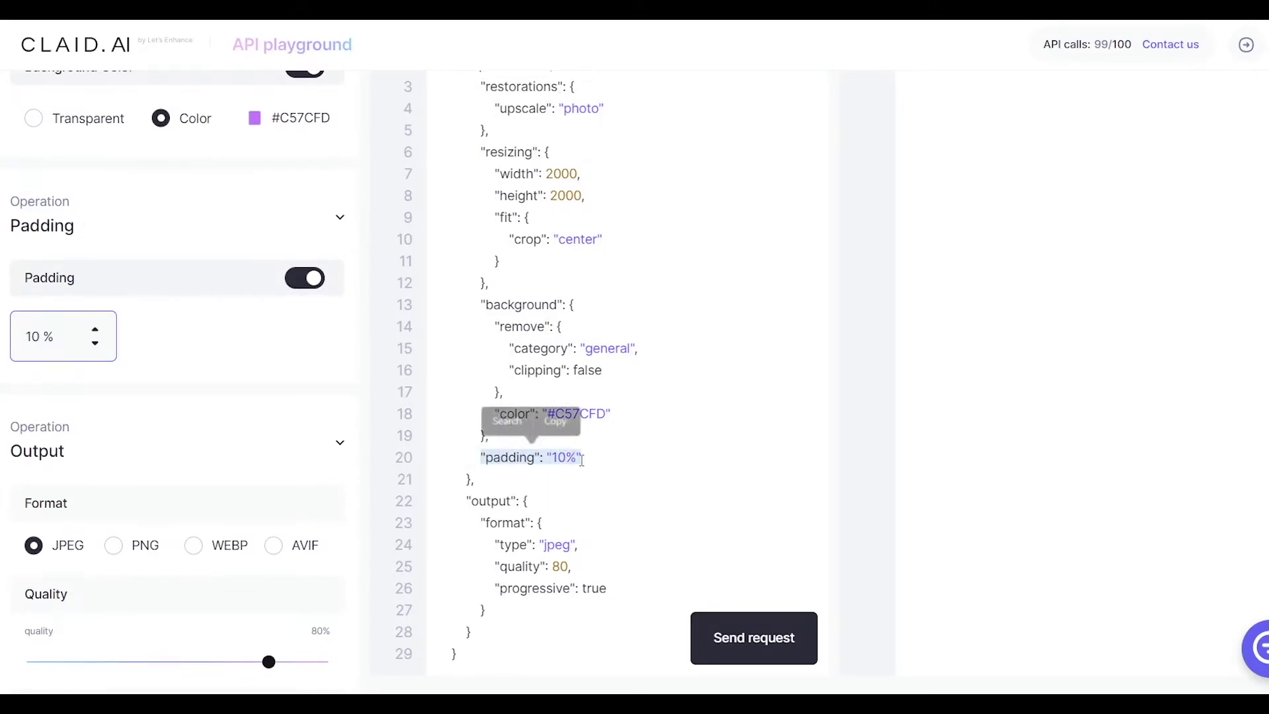
# Raise the JPEG output quality from 80% to 100%
pyautogui.scroll(-2, 184, 490)
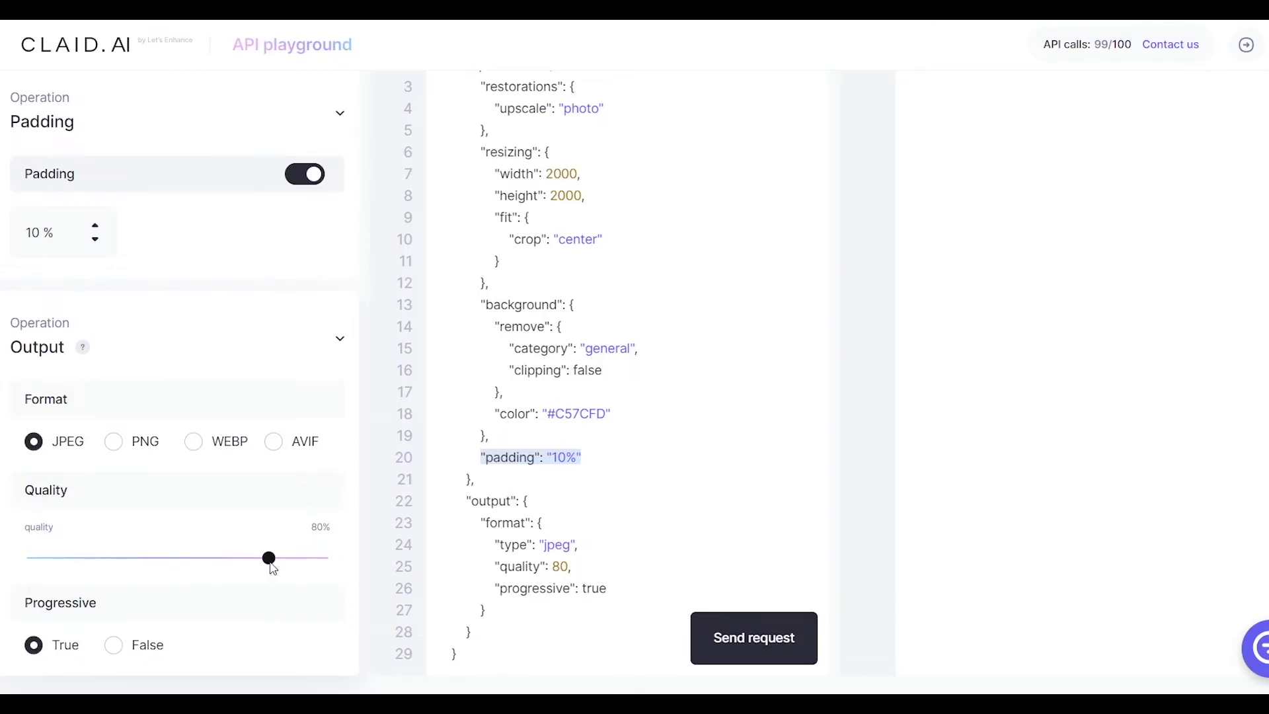
pyautogui.moveTo(269, 559); pyautogui.dragTo(422, 570)
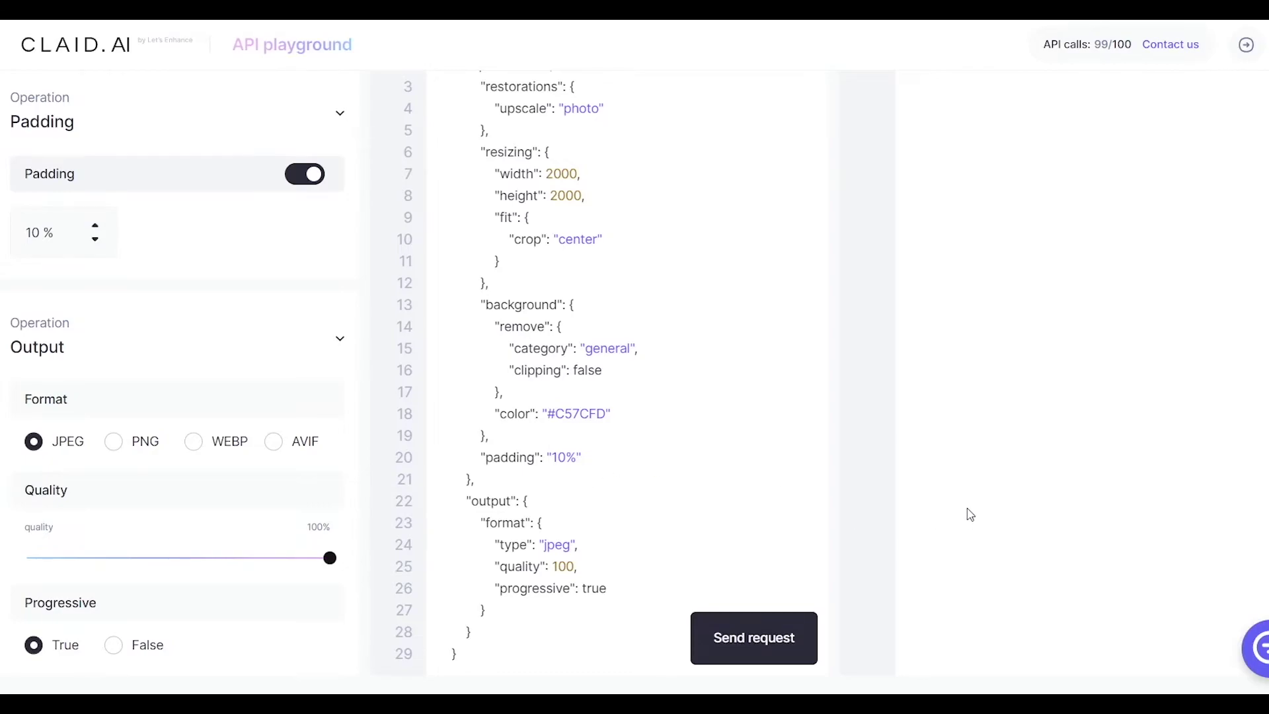
pyautogui.scroll(10, 199, 442)
pyautogui.scroll(5, 230, 442)
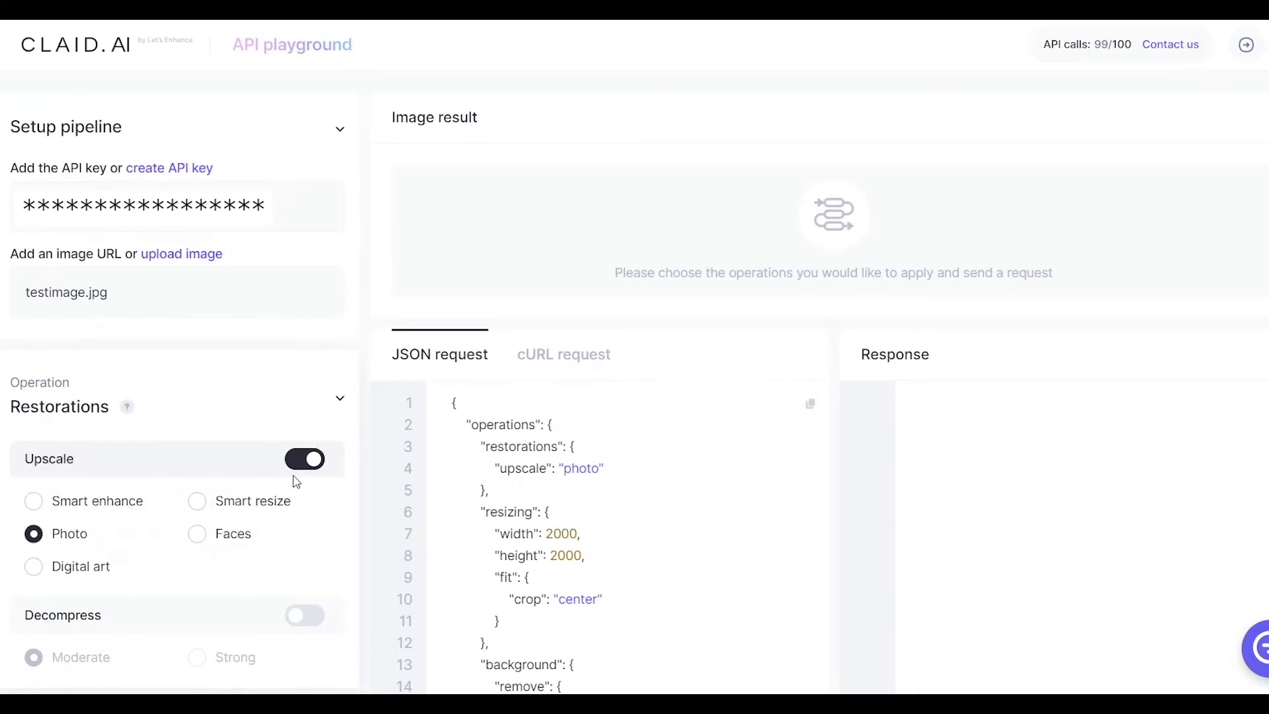
# Send the request and view the returned sneaker image on its purple background
pyautogui.scroll(-4, 291, 484)
pyautogui.scroll(-4, 520, 452)
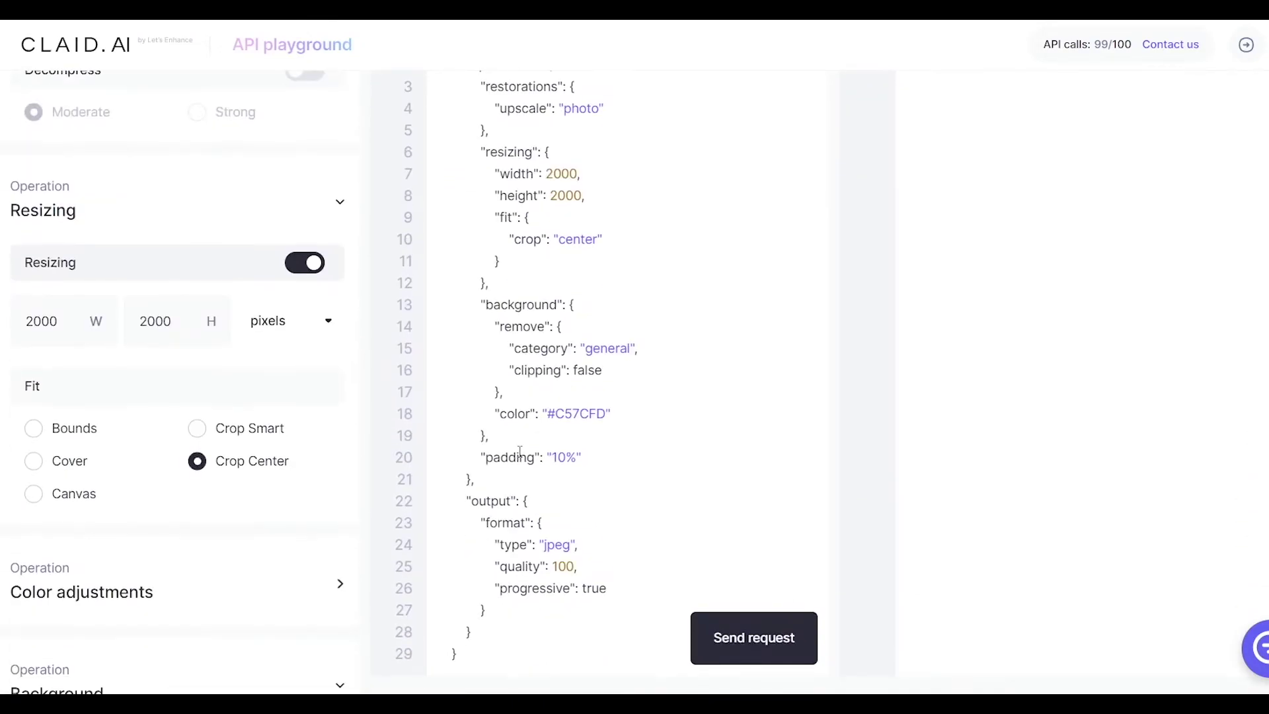
pyautogui.click(733, 649)
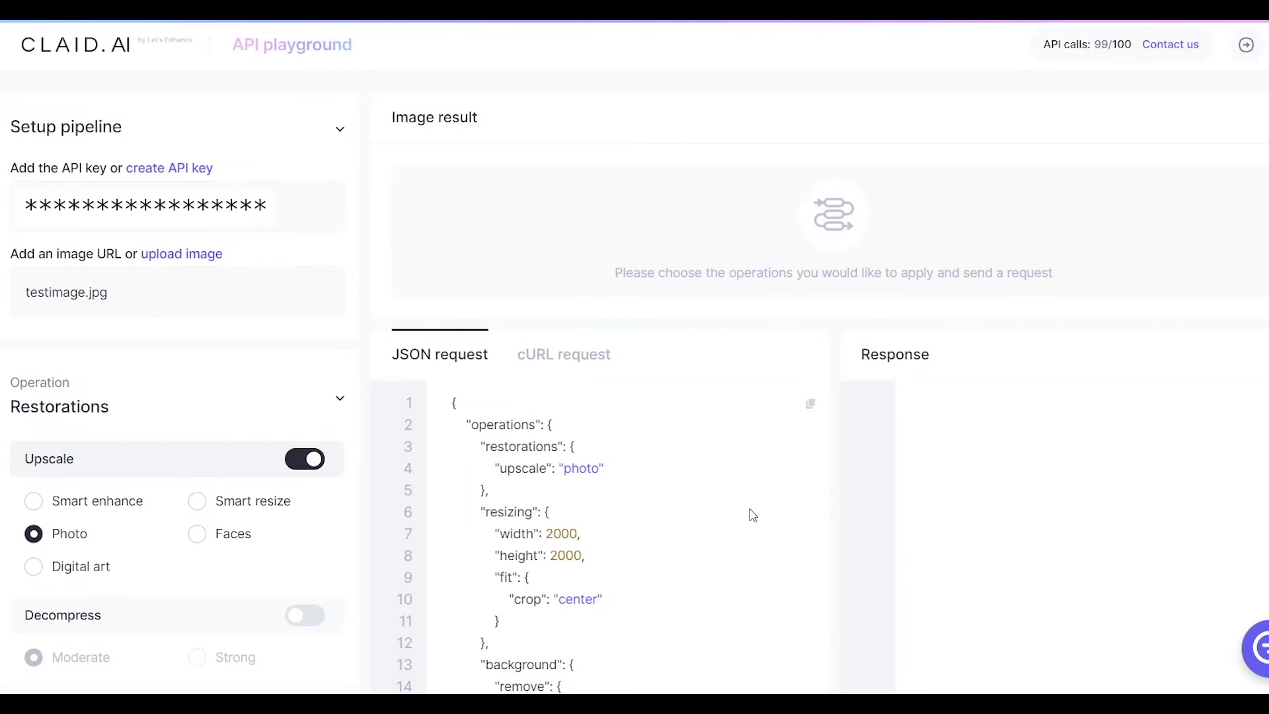
pyautogui.scroll(-6, 515, 357)
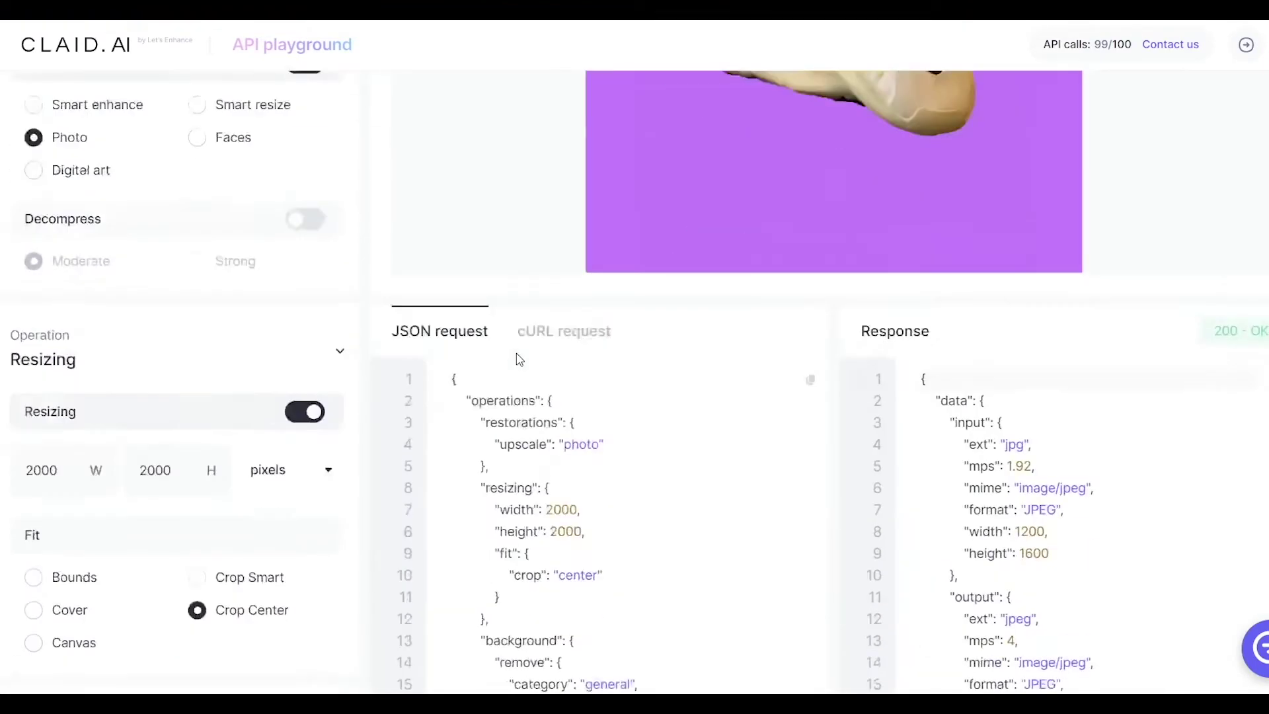
pyautogui.scroll(5, 791, 317)
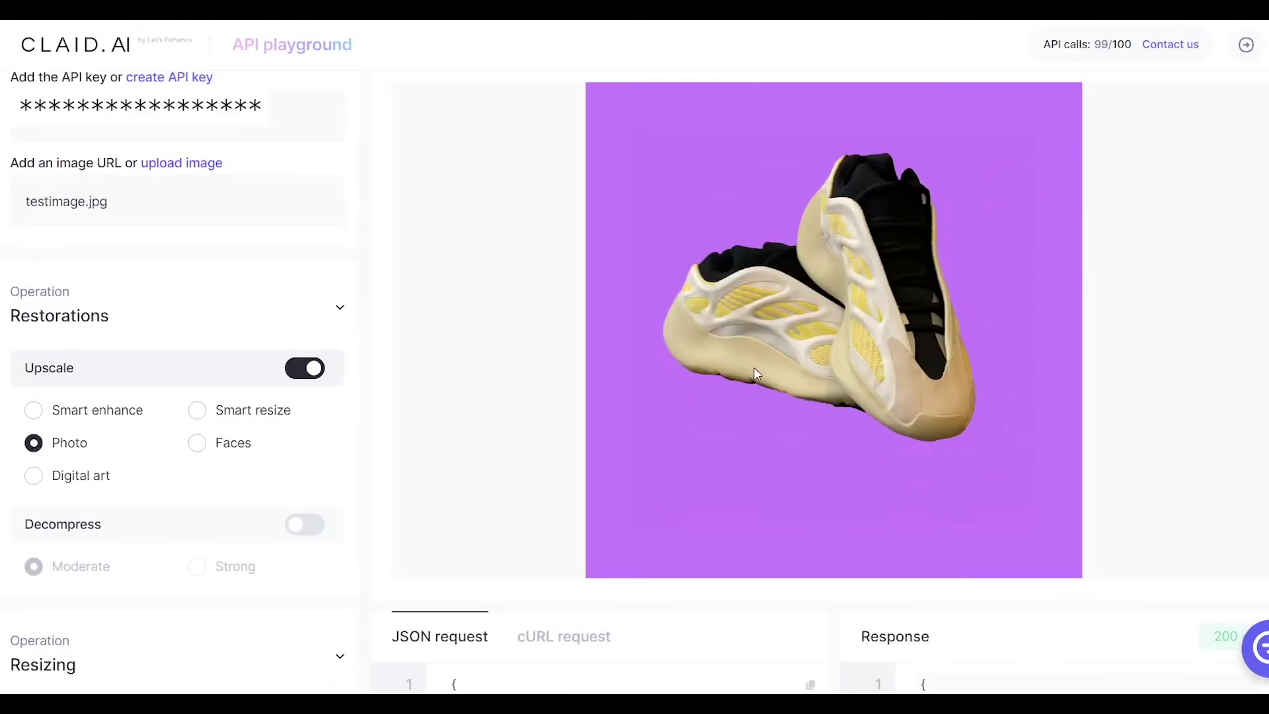
pyautogui.scroll(2, 765, 337)
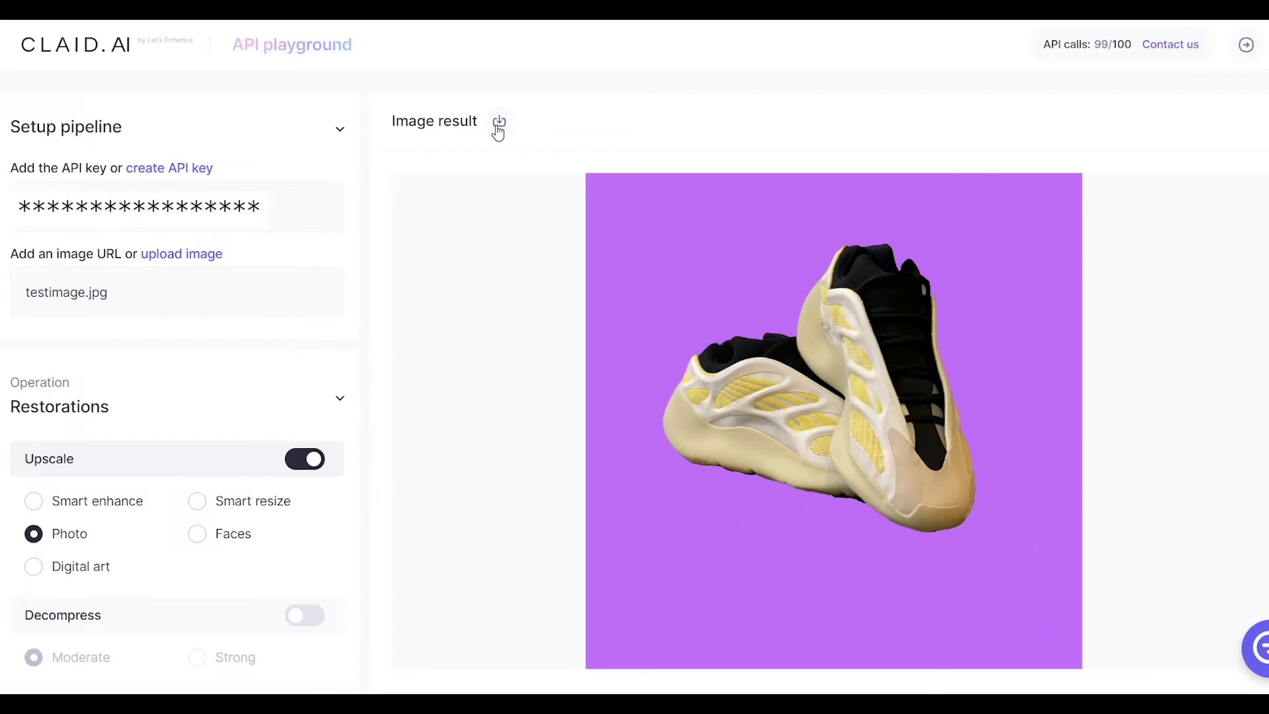
# Open the purple-background result image on its own and save it to the computer
pyautogui.click(498, 124)
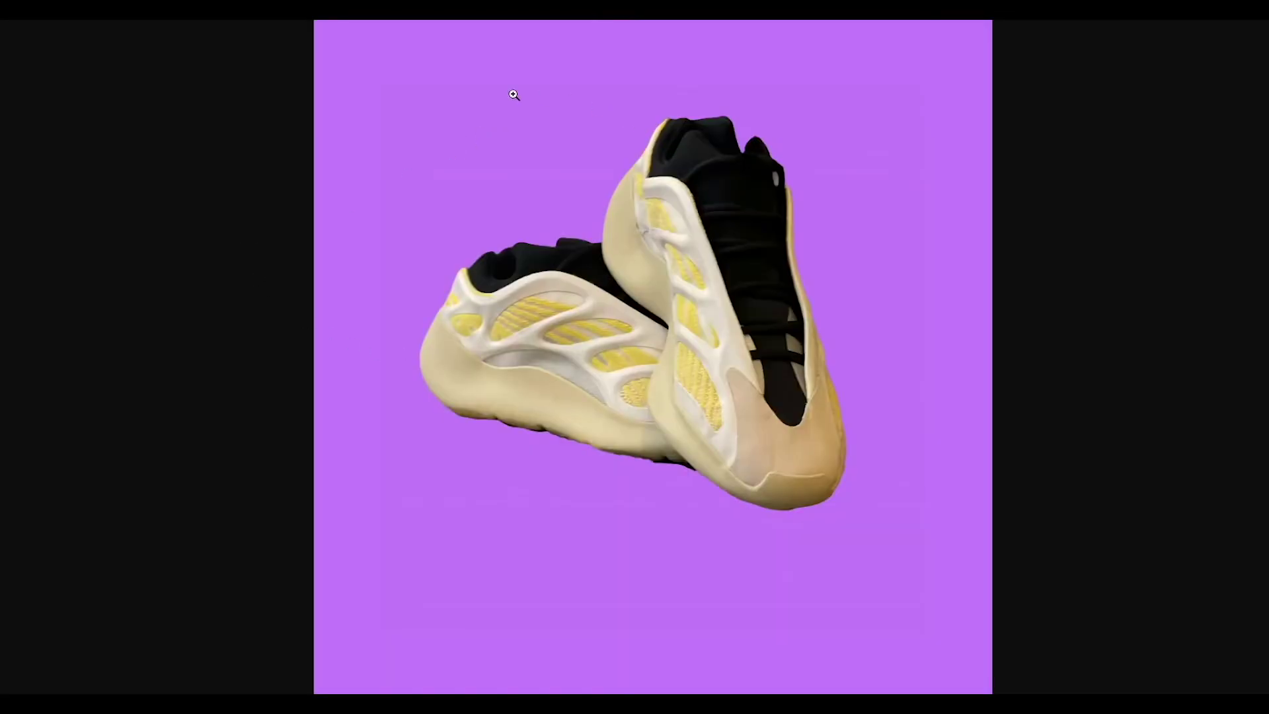
pyautogui.rightClick(541, 205)
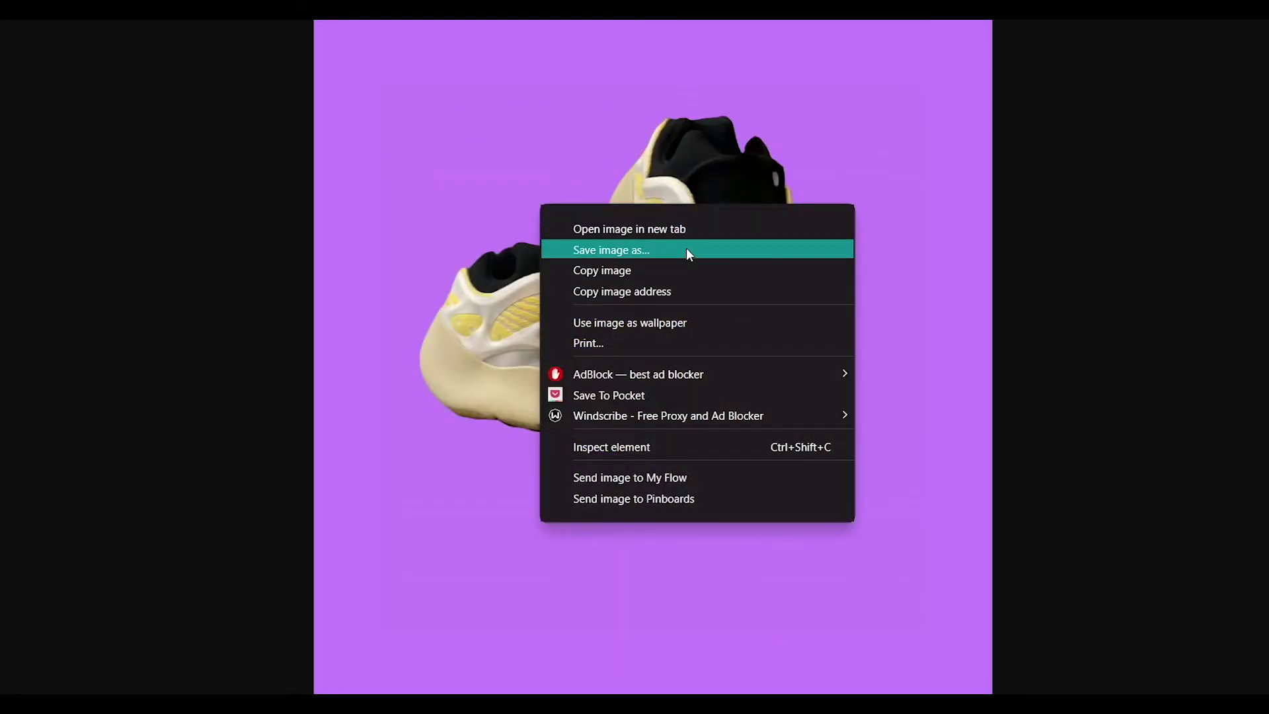
pyautogui.click(105, 256)
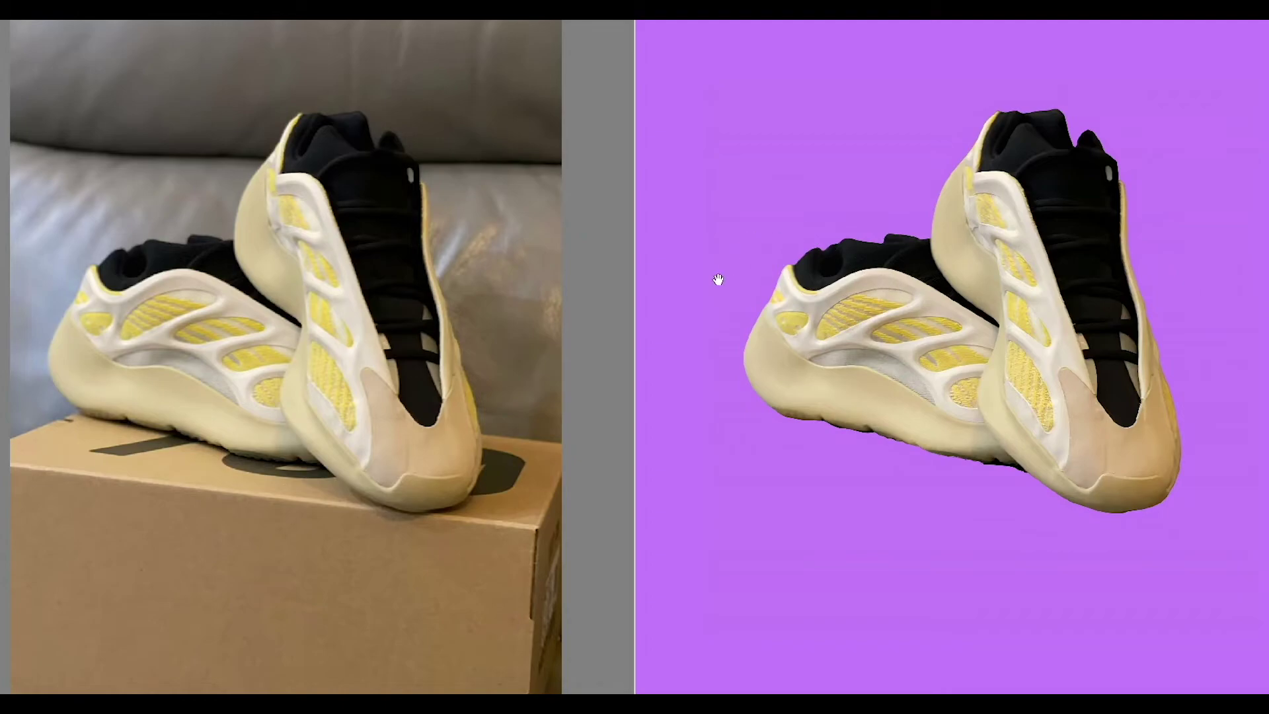
pyautogui.scroll(3, 1117, 238)
pyautogui.scroll(-5, 1192, 452)
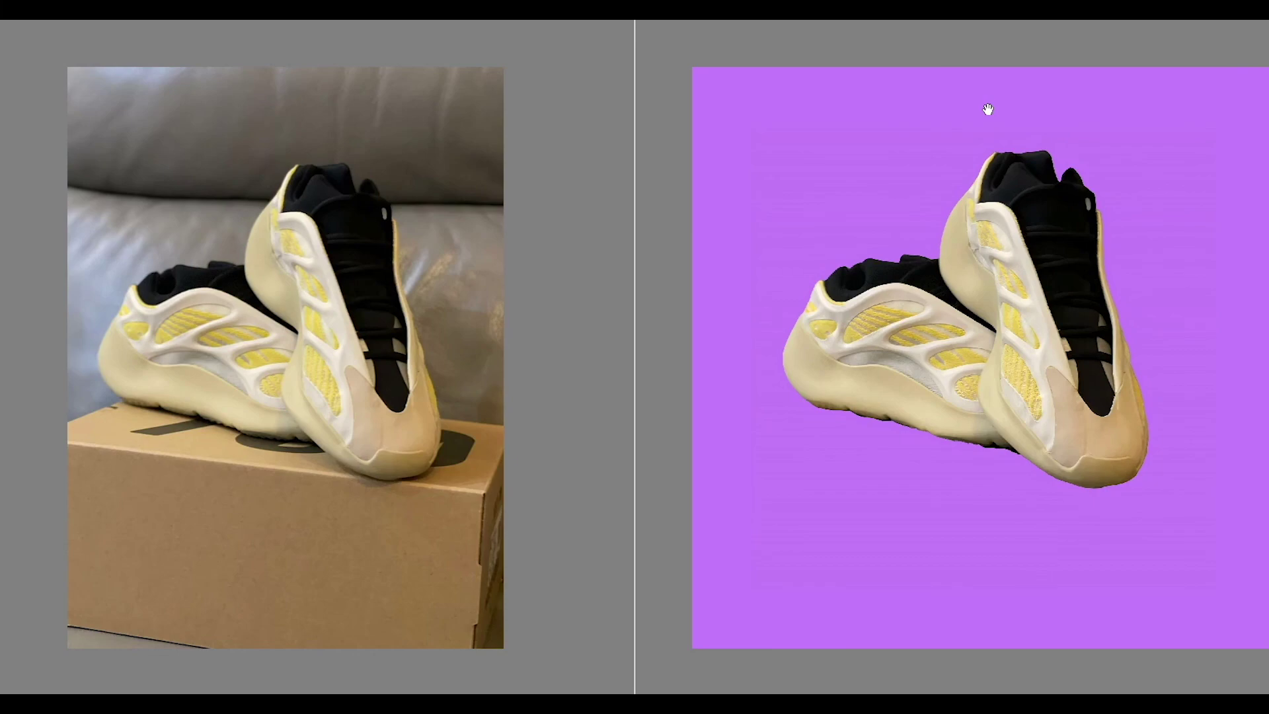
pyautogui.scroll(3, 987, 109)
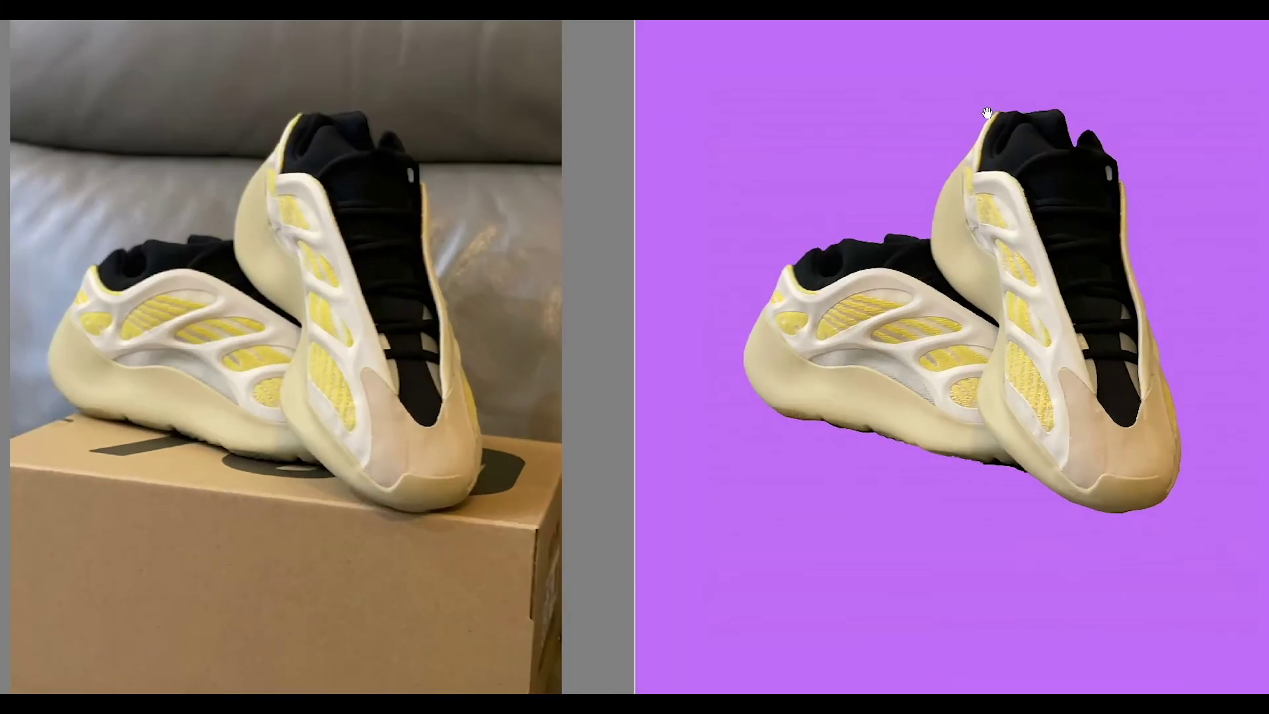